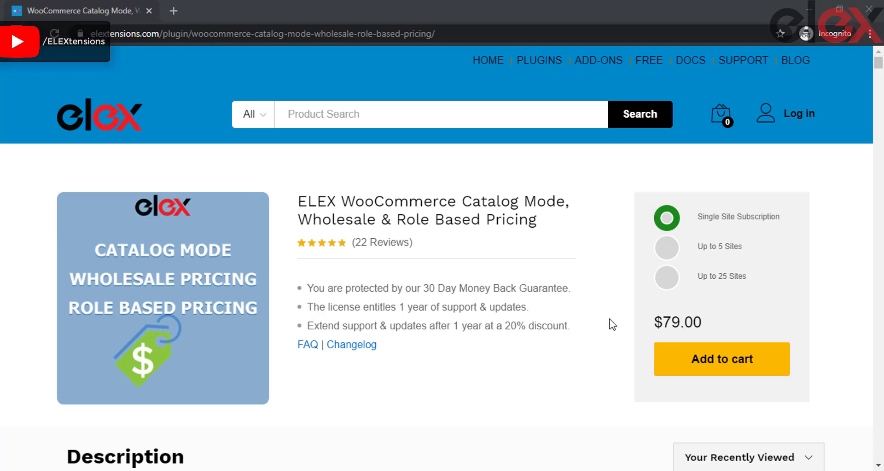
- Examine the plugin's product page, covering the description, the features overview and the numbered role-based pricing feature sections
{"action": "scroll", "coordinate": [645, 313], "scroll_direction": "down", "scroll_amount": 3}
{"action": "scroll", "coordinate": [644, 312], "scroll_direction": "down", "scroll_amount": 7}
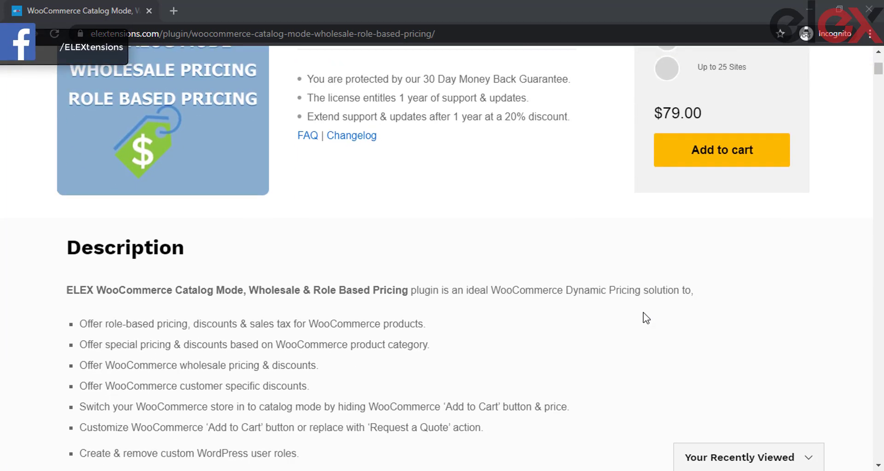
{"action": "scroll", "coordinate": [641, 313], "scroll_direction": "down", "scroll_amount": 3}
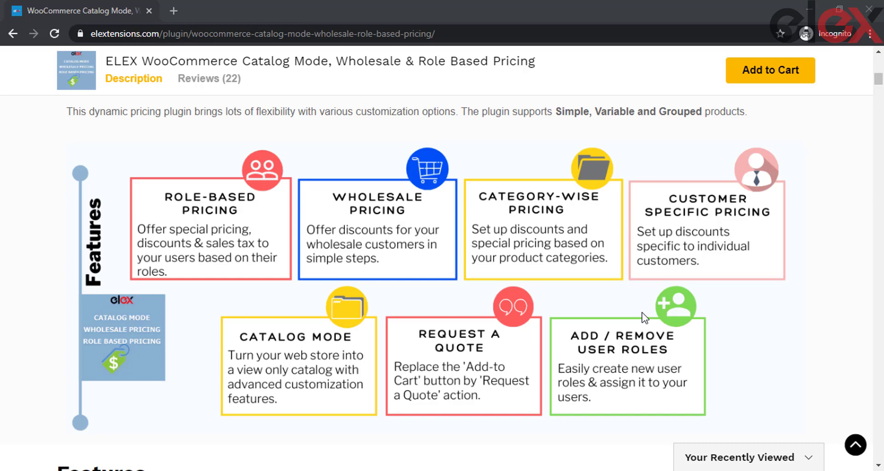
{"action": "scroll", "coordinate": [645, 318], "scroll_direction": "down", "scroll_amount": 8}
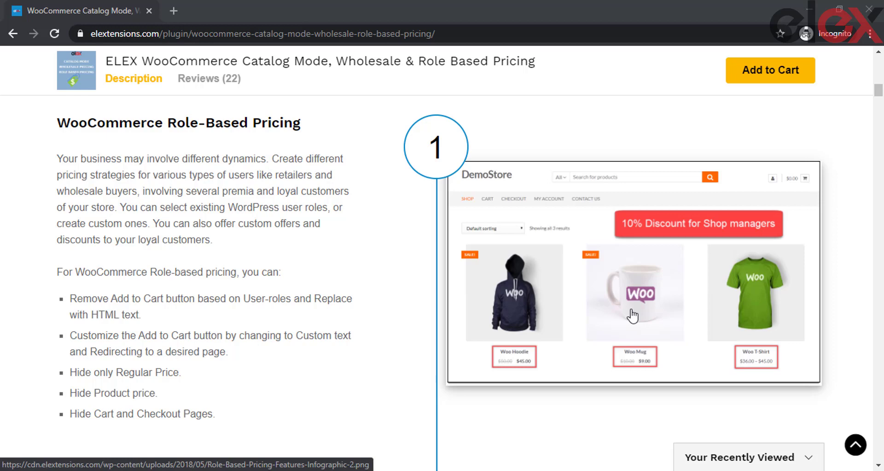
{"action": "scroll", "coordinate": [633, 316], "scroll_direction": "down", "scroll_amount": 12}
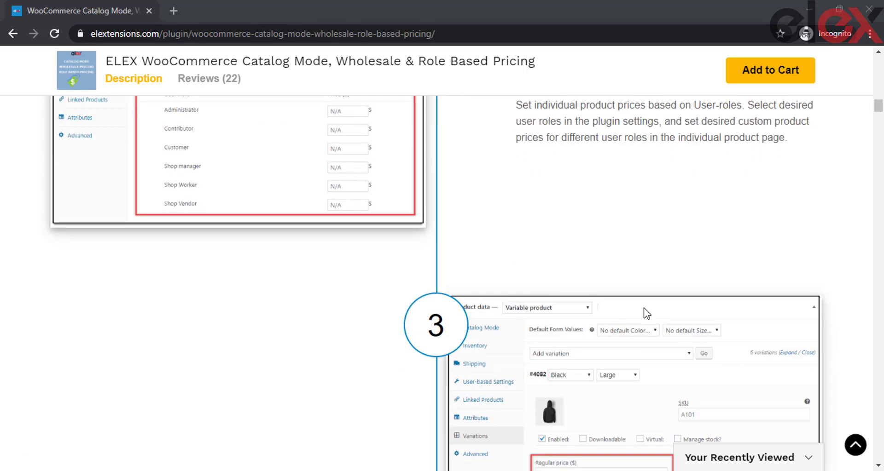
{"action": "scroll", "coordinate": [646, 313], "scroll_direction": "down", "scroll_amount": 8}
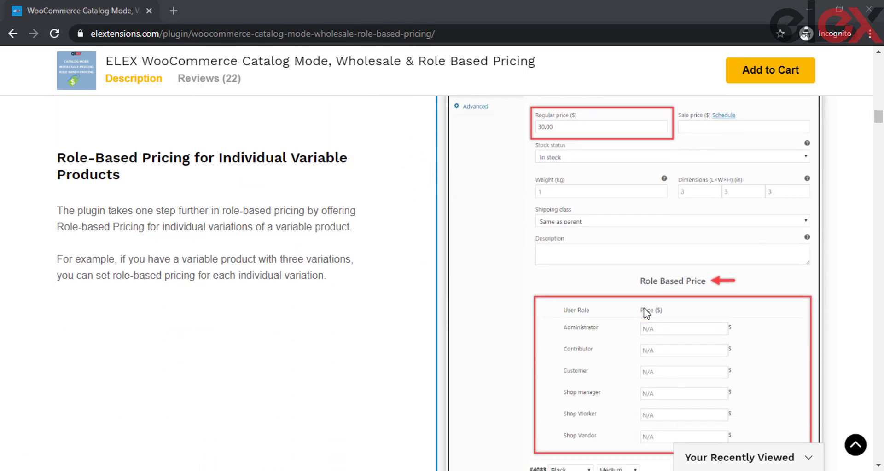
{"action": "scroll", "coordinate": [646, 313], "scroll_direction": "down", "scroll_amount": 18}
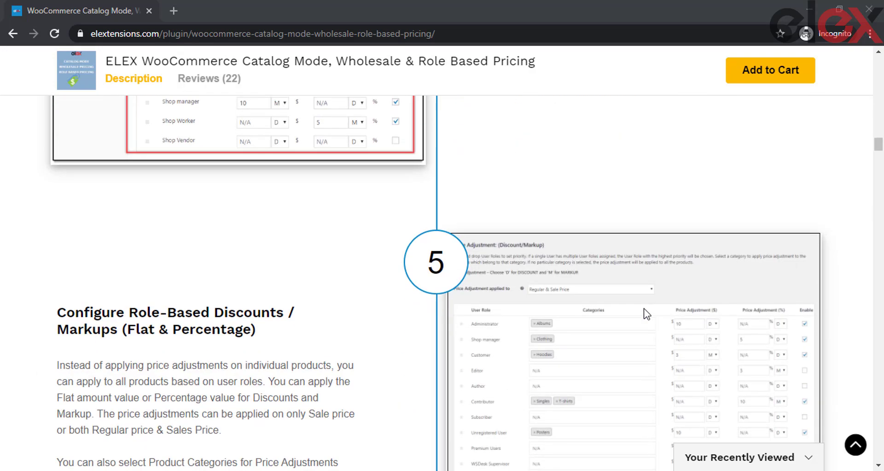
{"action": "scroll", "coordinate": [647, 314], "scroll_direction": "down", "scroll_amount": 13}
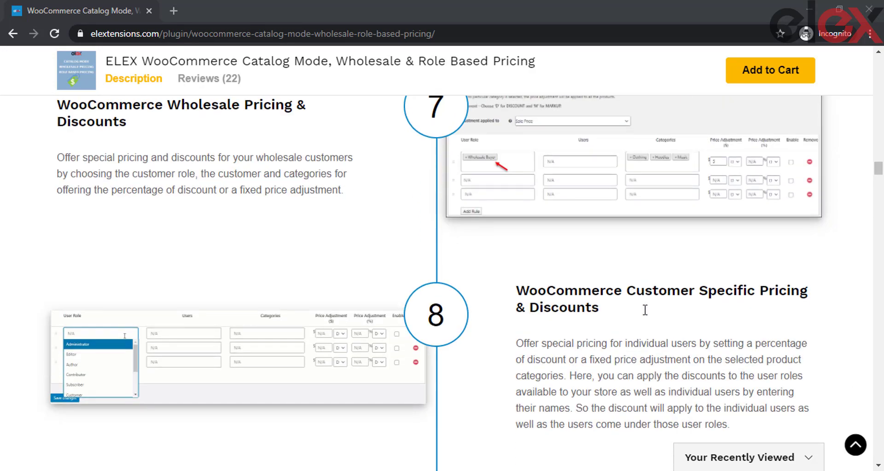
{"action": "scroll", "coordinate": [645, 310], "scroll_direction": "down", "scroll_amount": 20}
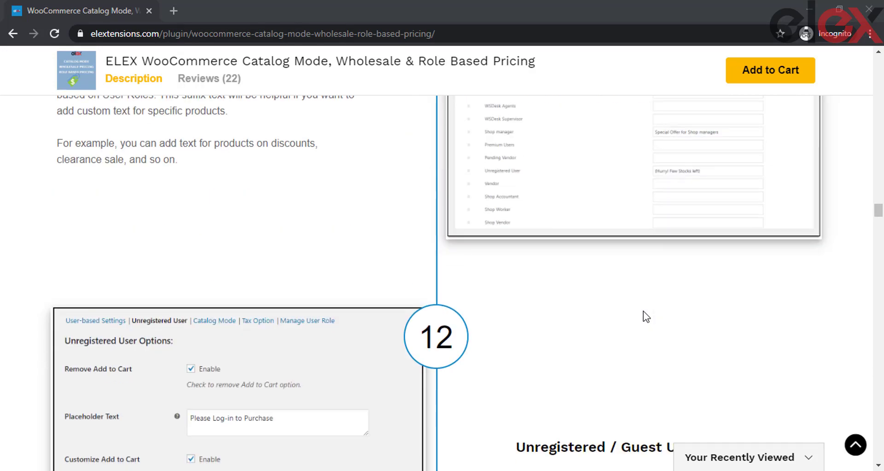
{"action": "scroll", "coordinate": [643, 312], "scroll_direction": "down", "scroll_amount": 20}
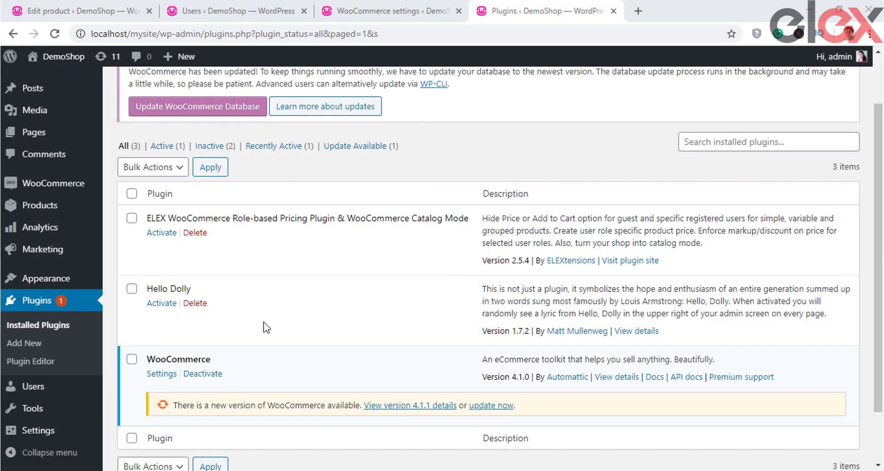
- In the DemoShop WordPress admin, activate the ELEX WooCommerce Role-based Pricing plugin and open its settings
{"action": "left_click", "coordinate": [165, 236]}
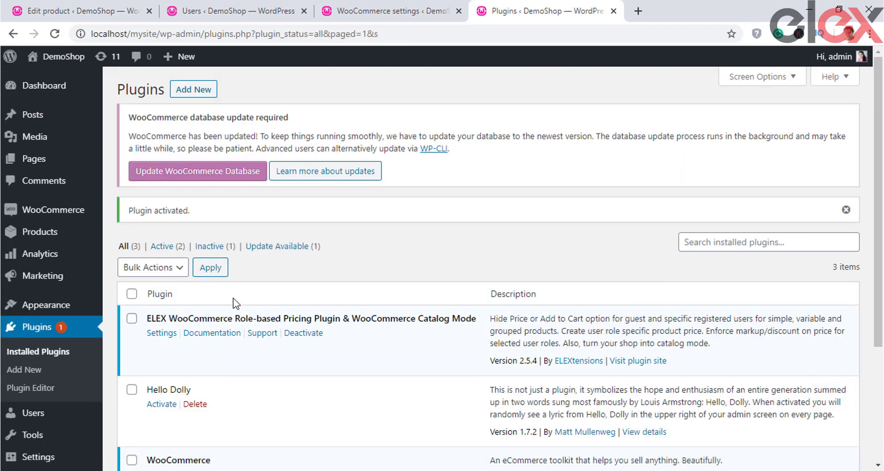
{"action": "left_click", "coordinate": [162, 333]}
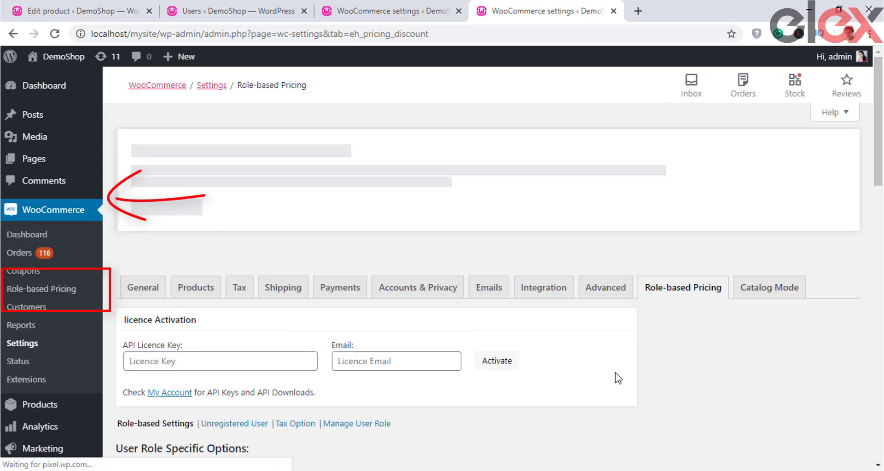
- Review the User Role Specific Options in the Role-based Settings section
{"action": "scroll", "coordinate": [623, 385], "scroll_direction": "down", "scroll_amount": 1}
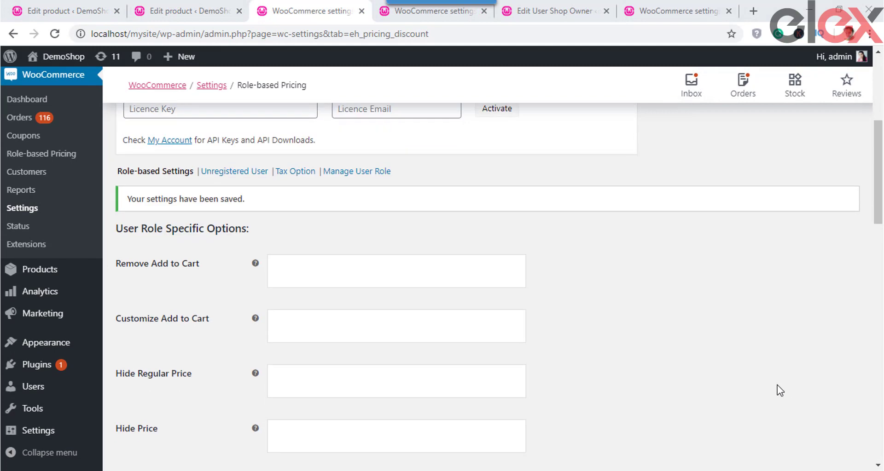
{"action": "scroll", "coordinate": [780, 414], "scroll_direction": "down", "scroll_amount": 3}
{"action": "scroll", "coordinate": [781, 392], "scroll_direction": "down", "scroll_amount": 7}
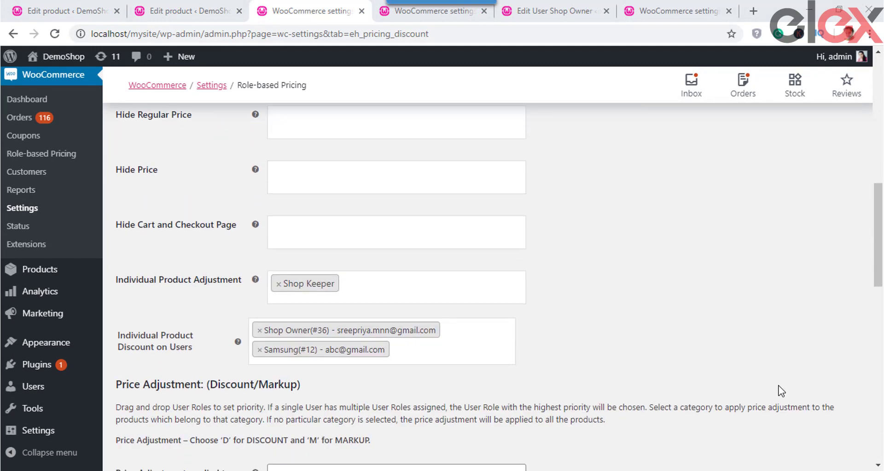
{"action": "scroll", "coordinate": [779, 392], "scroll_direction": "up", "scroll_amount": 10}
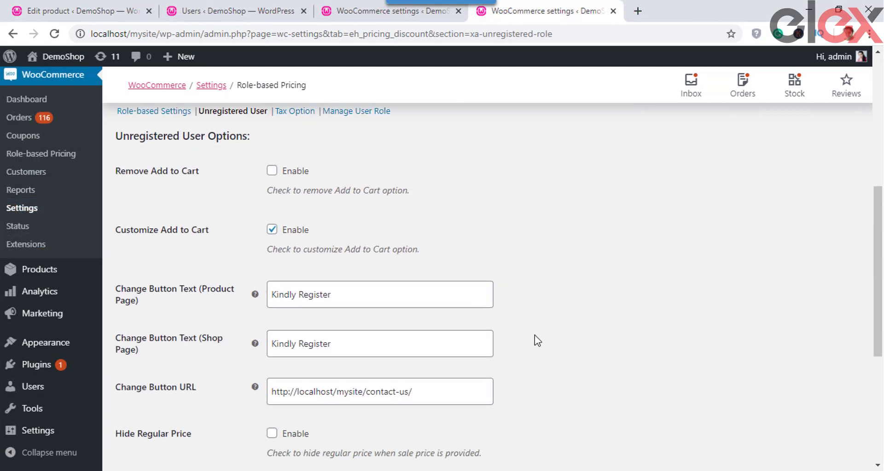
- Open the Tax Option section and review its general options and the tax options table by user role
{"action": "left_click", "coordinate": [294, 111]}
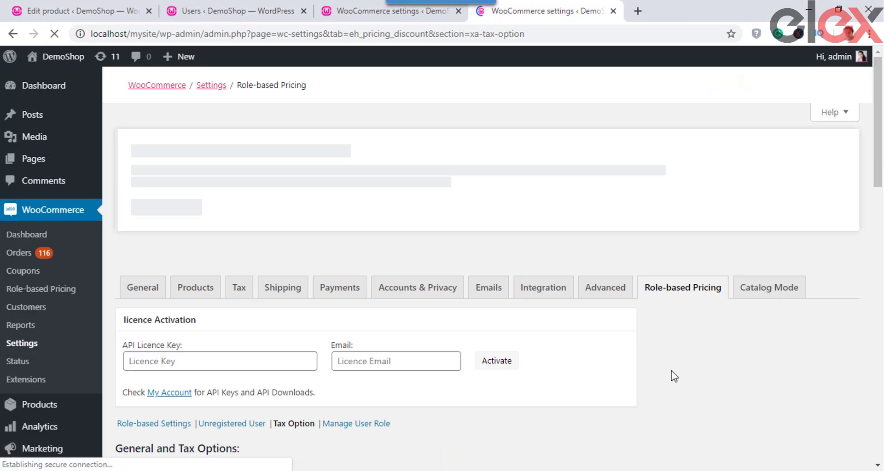
{"action": "scroll", "coordinate": [645, 376], "scroll_direction": "down", "scroll_amount": 8}
{"action": "scroll", "coordinate": [368, 207], "scroll_direction": "up", "scroll_amount": 3}
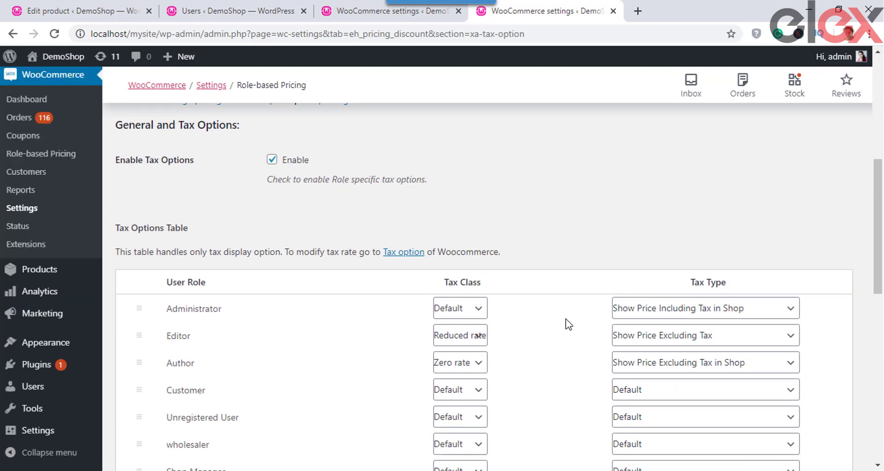
{"action": "scroll", "coordinate": [594, 324], "scroll_direction": "down", "scroll_amount": 1}
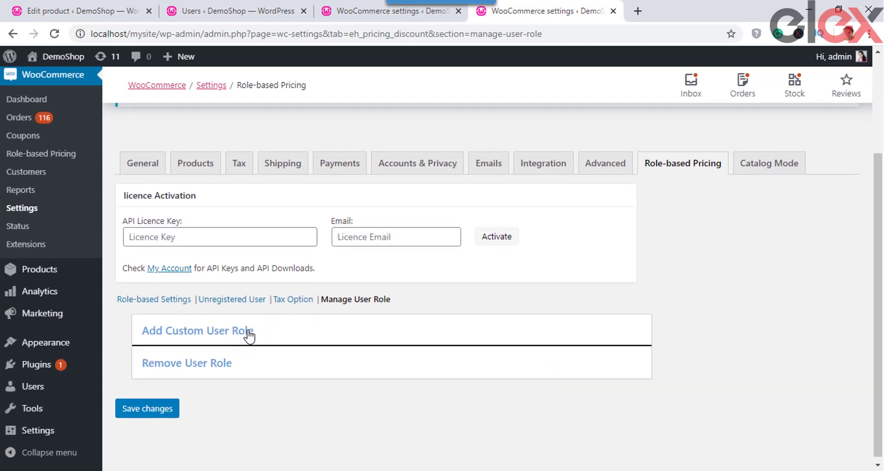
- Expand the Add Custom User Role form, and review the site-wide Catalog Mode options
{"action": "left_click", "coordinate": [246, 334]}
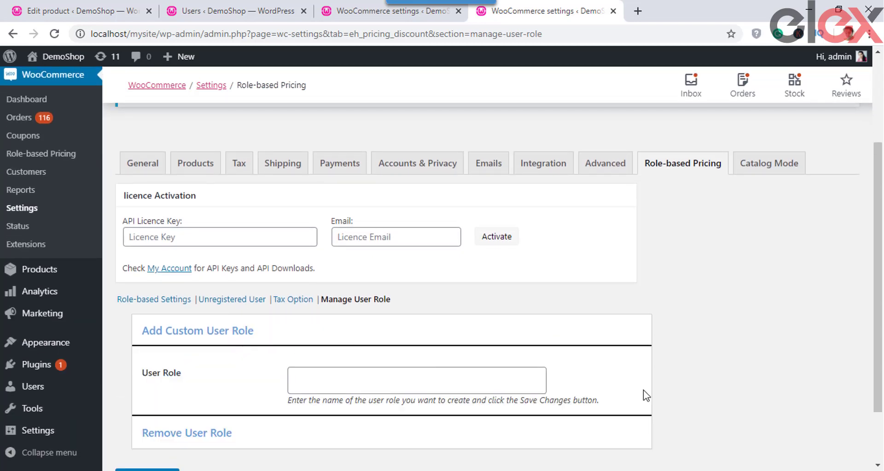
{"action": "left_click", "coordinate": [758, 173]}
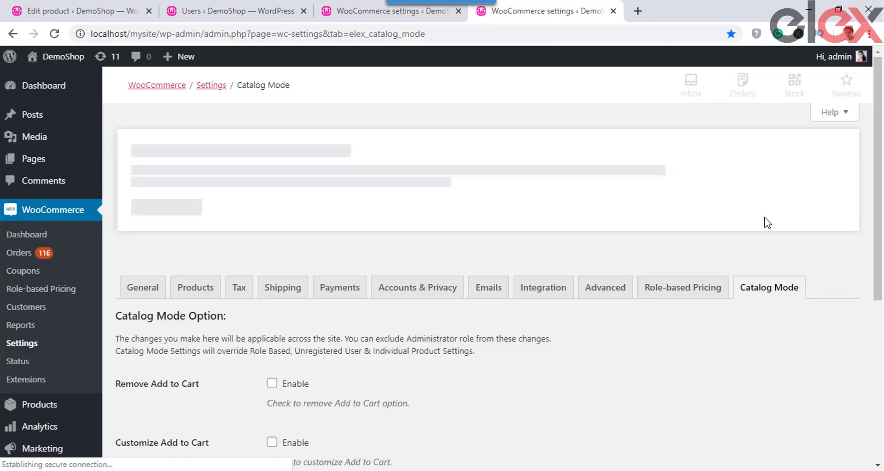
{"action": "scroll", "coordinate": [746, 352], "scroll_direction": "down", "scroll_amount": 3}
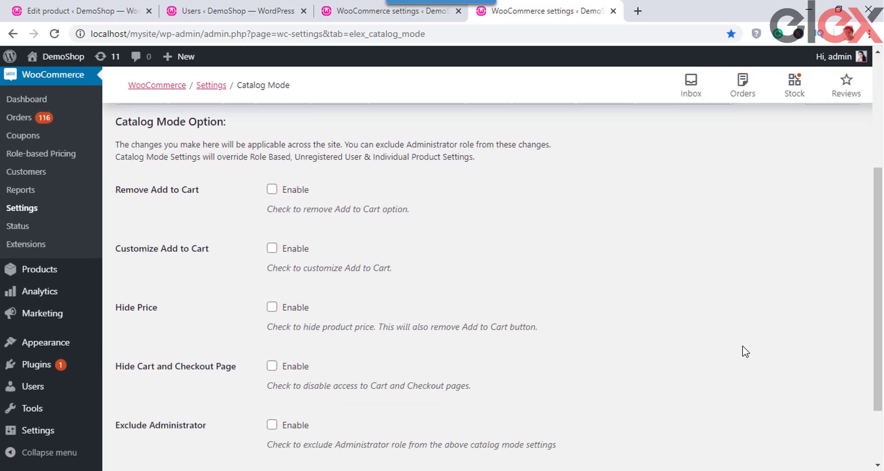
{"action": "scroll", "coordinate": [745, 352], "scroll_direction": "down", "scroll_amount": 2}
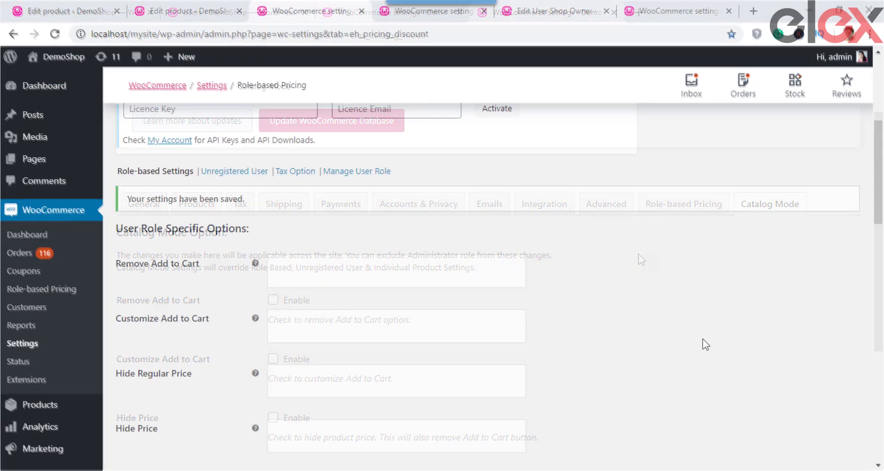
- In the Role-based Settings, add the Administrator role to Remove Add to Cart
{"action": "scroll", "coordinate": [703, 340], "scroll_direction": "down", "scroll_amount": 3}
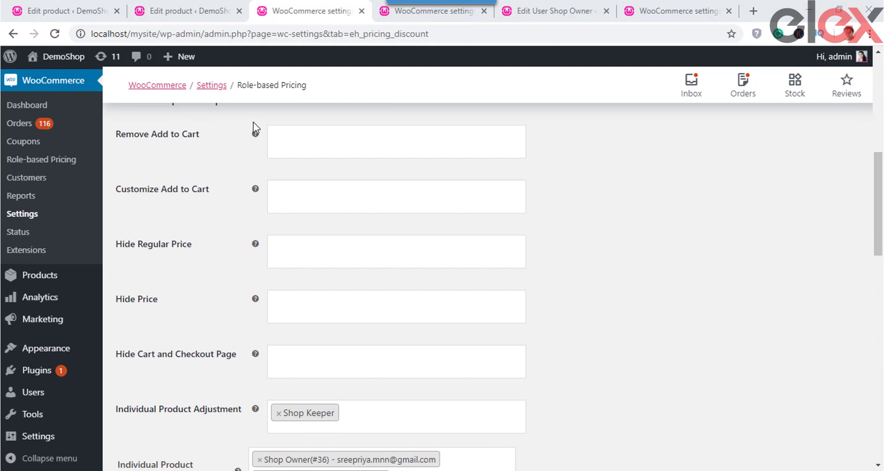
{"action": "left_click", "coordinate": [315, 139]}
{"action": "left_click", "coordinate": [337, 179]}
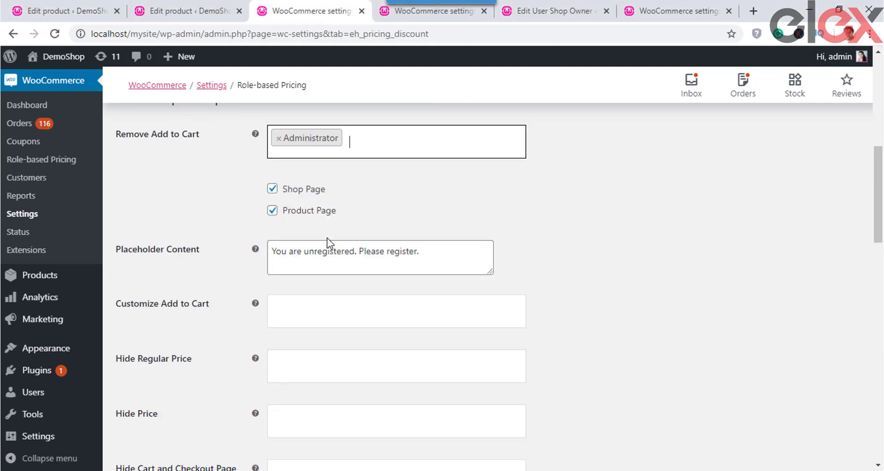
- Add the Editor role to Hide Regular Price
{"action": "scroll", "coordinate": [468, 298], "scroll_direction": "down", "scroll_amount": 3}
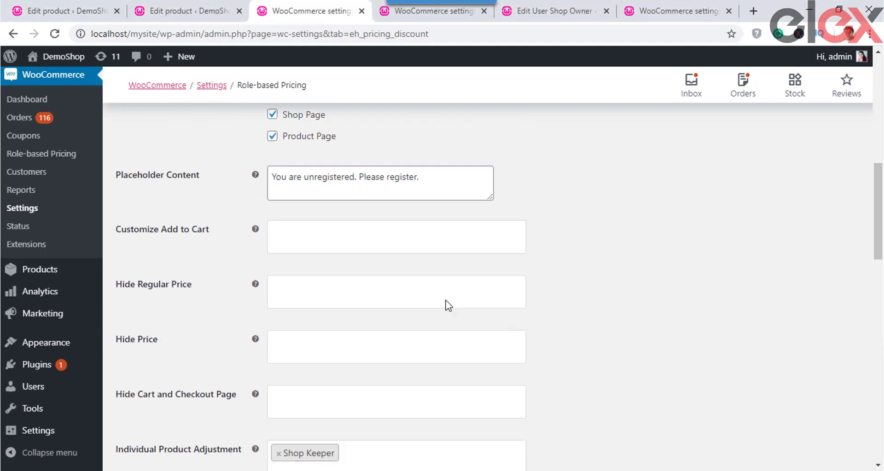
{"action": "left_click", "coordinate": [305, 252]}
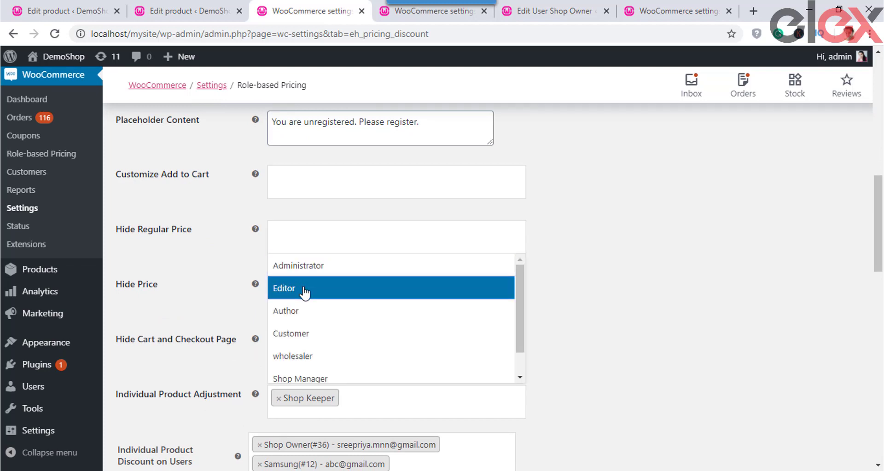
{"action": "left_click", "coordinate": [302, 289]}
- View the user roles available for Individual Product Adjustment and close the list without changing the selection
{"action": "scroll", "coordinate": [532, 291], "scroll_direction": "down", "scroll_amount": 1}
{"action": "scroll", "coordinate": [530, 291], "scroll_direction": "down", "scroll_amount": 2}
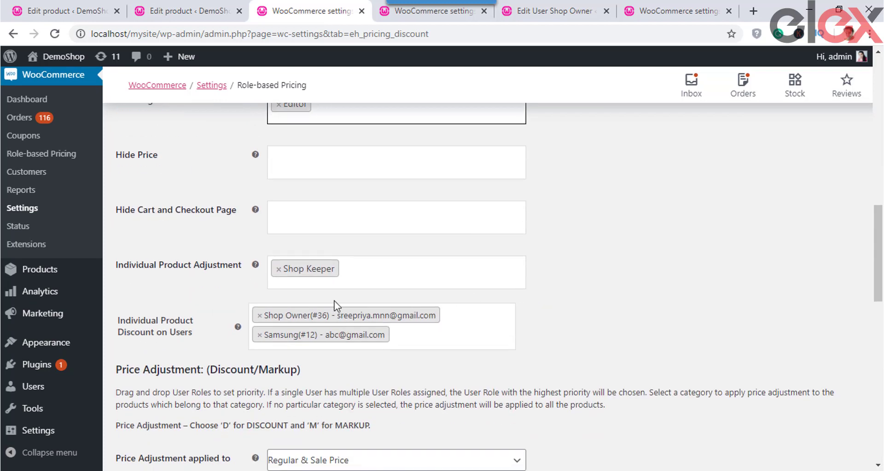
{"action": "left_click", "coordinate": [366, 271]}
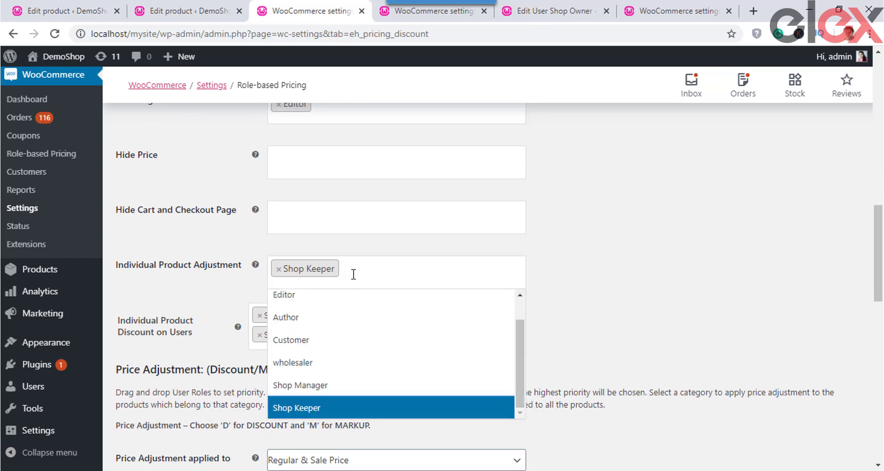
{"action": "left_click", "coordinate": [353, 275]}
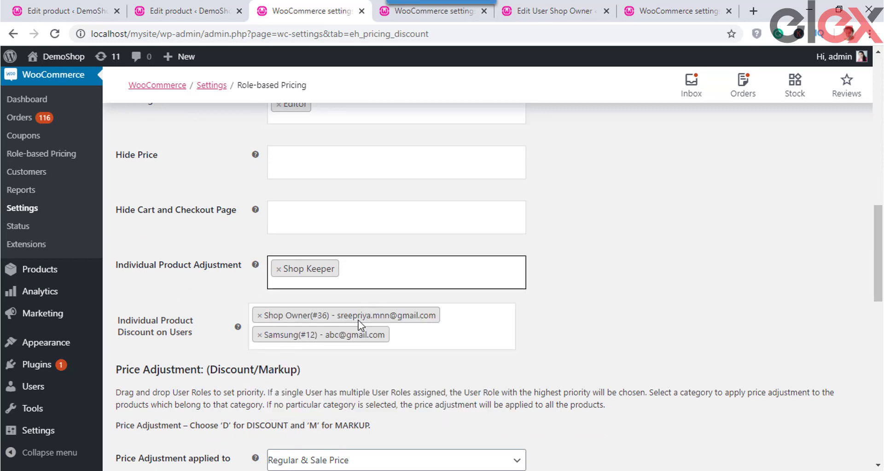
- Remove the first listed user from Individual Product Discount on Users
{"action": "left_click", "coordinate": [260, 316]}
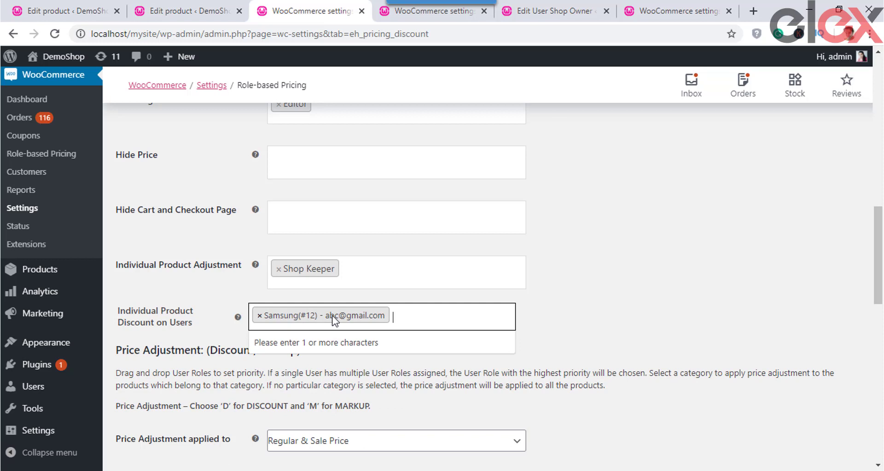
{"action": "left_click", "coordinate": [436, 316]}
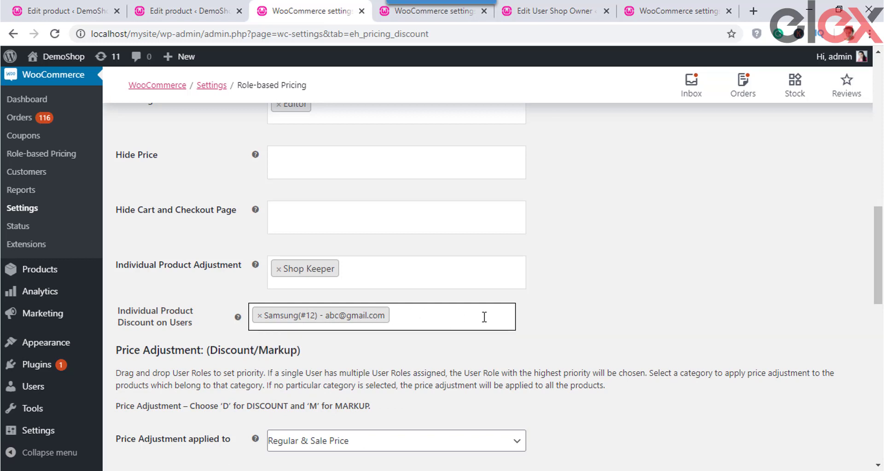
{"action": "scroll", "coordinate": [485, 318], "scroll_direction": "down", "scroll_amount": 1}
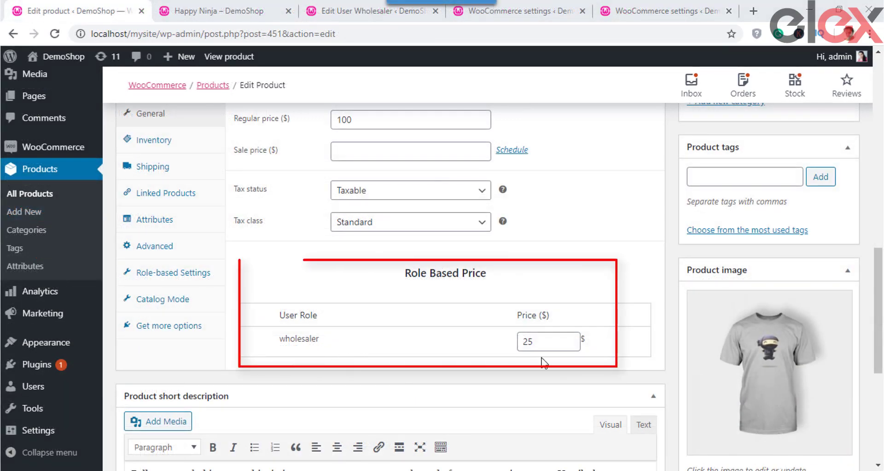
- Open the product's Role-based Settings and review the options for unregistered and registered users
{"action": "left_click", "coordinate": [159, 276]}
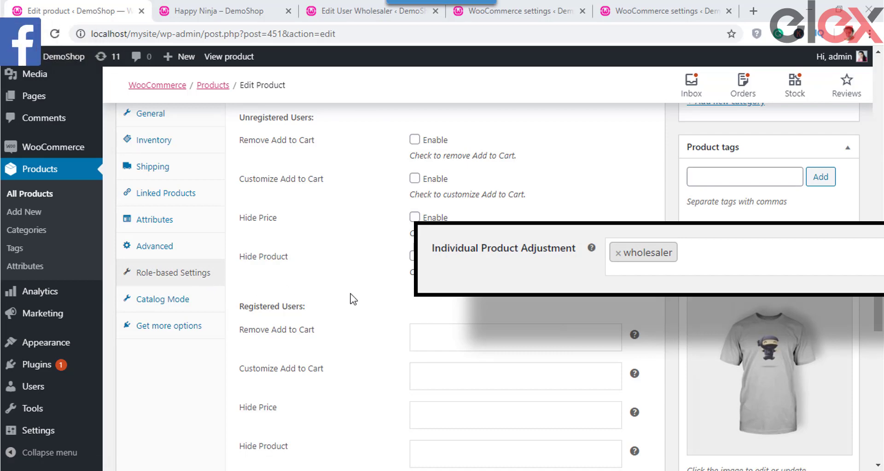
{"action": "scroll", "coordinate": [354, 299], "scroll_direction": "down", "scroll_amount": 2}
{"action": "scroll", "coordinate": [354, 300], "scroll_direction": "down", "scroll_amount": 3}
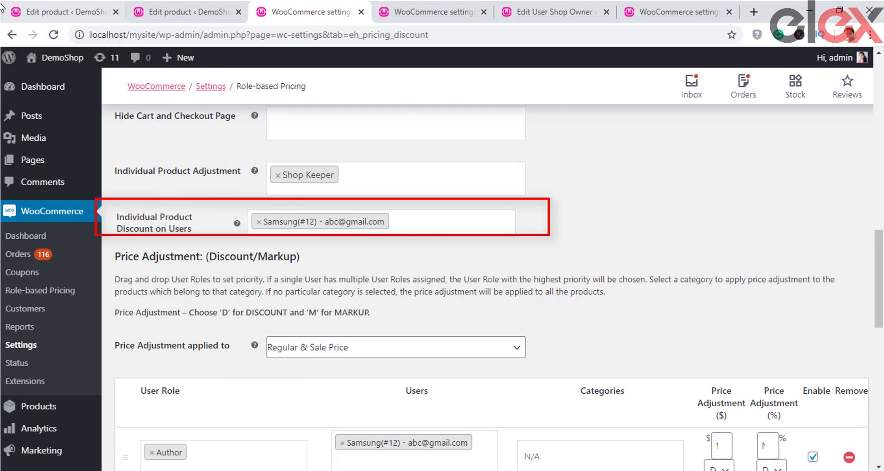
- Search for users matching "a" in Individual Product Discount on Users in the Role-based Pricing settings
{"action": "left_click", "coordinate": [413, 224]}
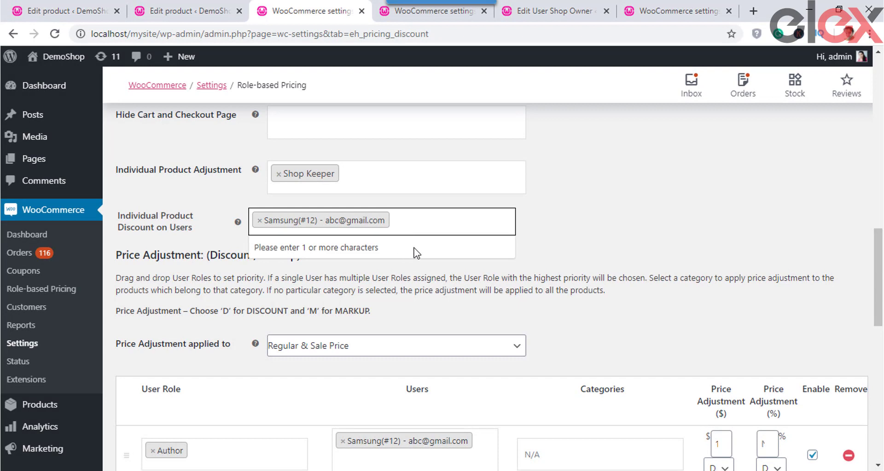
{"action": "type", "text": "a"}
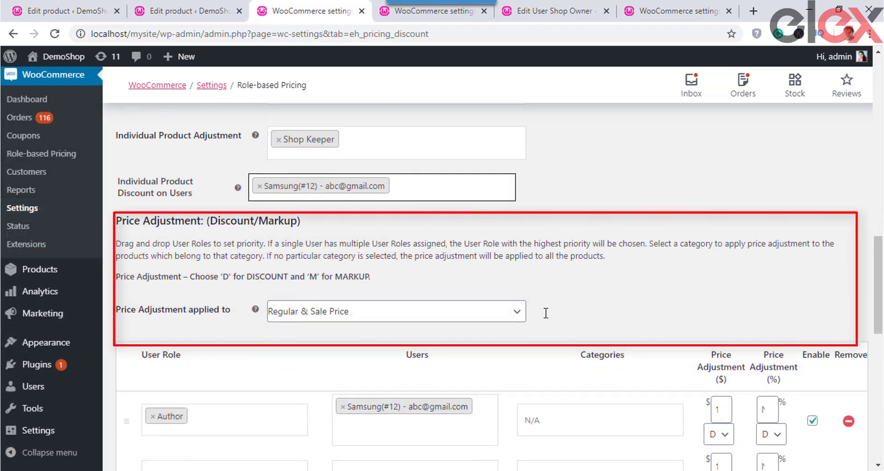
- Check the options for where the price adjustment applies and choose Regular & Sale Price
{"action": "scroll", "coordinate": [547, 316], "scroll_direction": "down", "scroll_amount": 2}
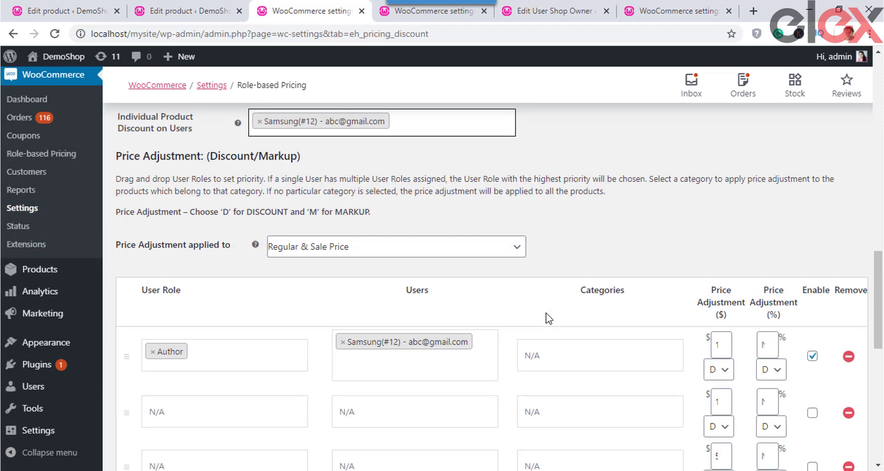
{"action": "scroll", "coordinate": [548, 317], "scroll_direction": "down", "scroll_amount": 3}
{"action": "scroll", "coordinate": [547, 317], "scroll_direction": "up", "scroll_amount": 2}
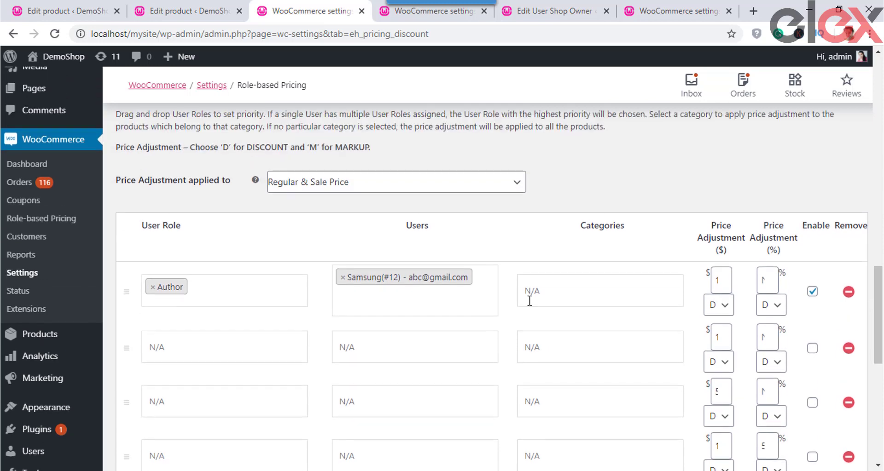
{"action": "left_click", "coordinate": [523, 183]}
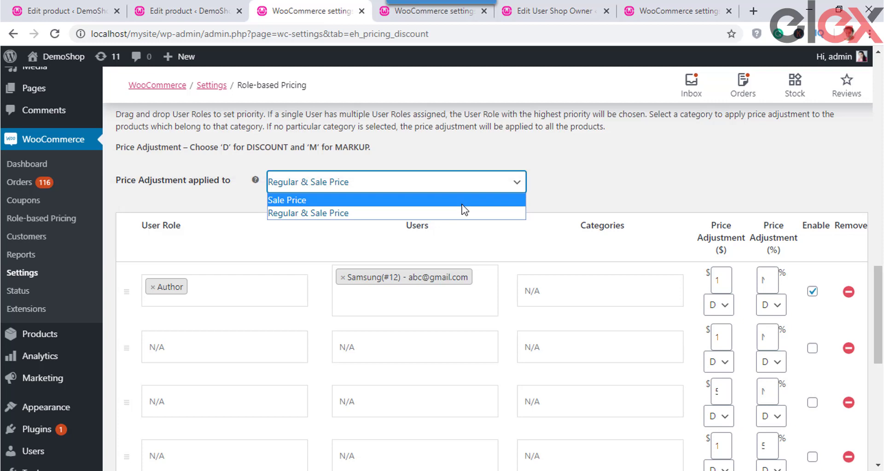
{"action": "left_click", "coordinate": [489, 214]}
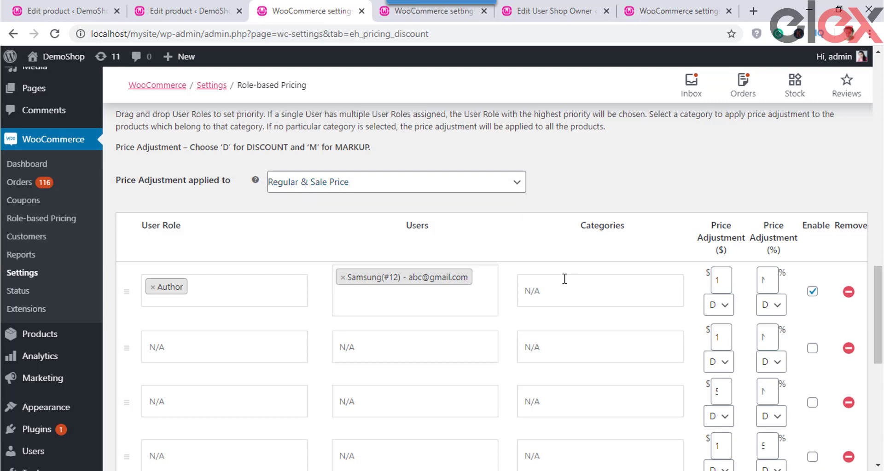
- Review the price adjustment rules table, including its roles, users, categories, adjustment amounts and enable options
{"action": "scroll", "coordinate": [564, 275], "scroll_direction": "down", "scroll_amount": 1}
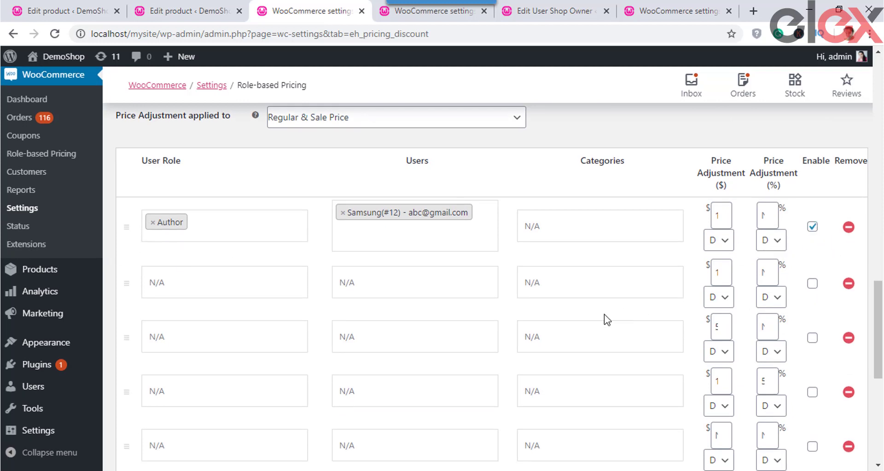
{"action": "scroll", "coordinate": [425, 324], "scroll_direction": "down", "scroll_amount": 6}
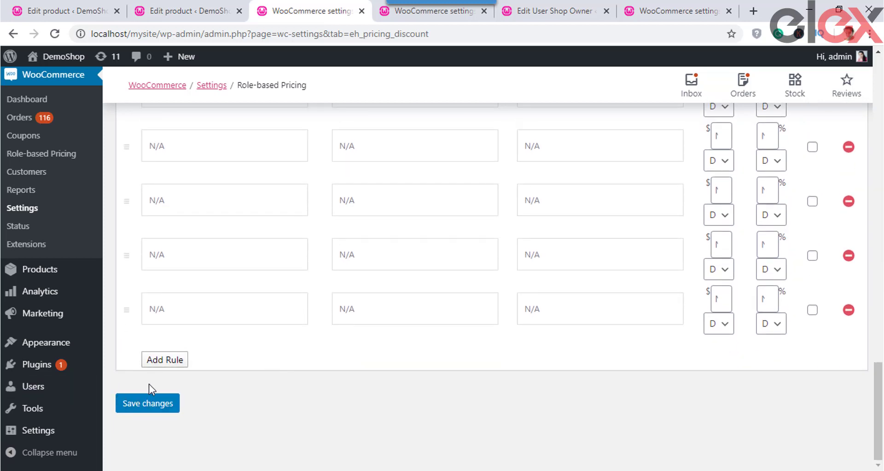
{"action": "scroll", "coordinate": [394, 396], "scroll_direction": "up", "scroll_amount": 3}
{"action": "scroll", "coordinate": [394, 391], "scroll_direction": "up", "scroll_amount": 8}
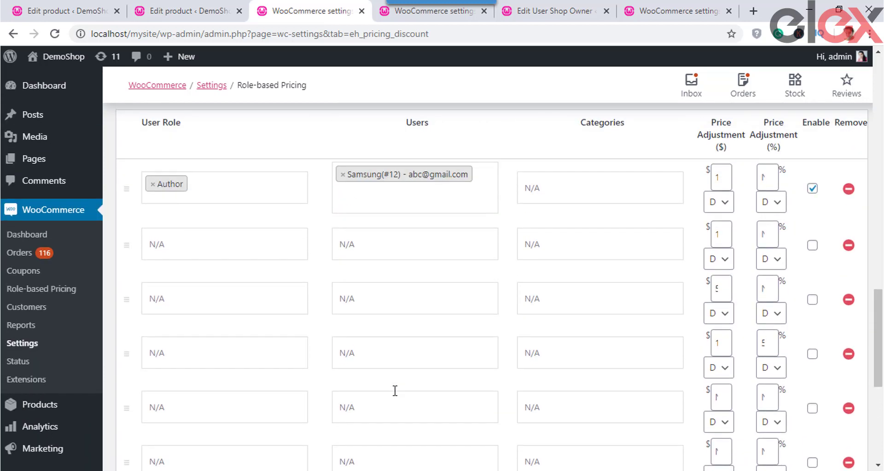
{"action": "scroll", "coordinate": [820, 404], "scroll_direction": "down", "scroll_amount": 4}
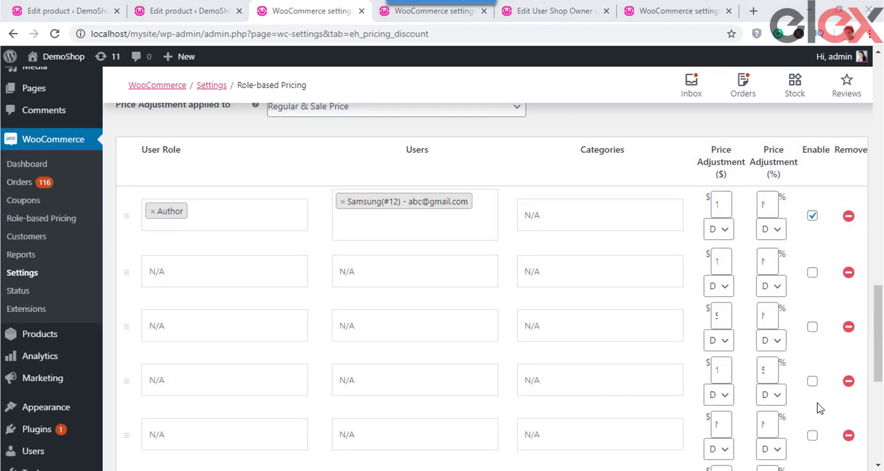
{"action": "scroll", "coordinate": [821, 408], "scroll_direction": "down", "scroll_amount": 2}
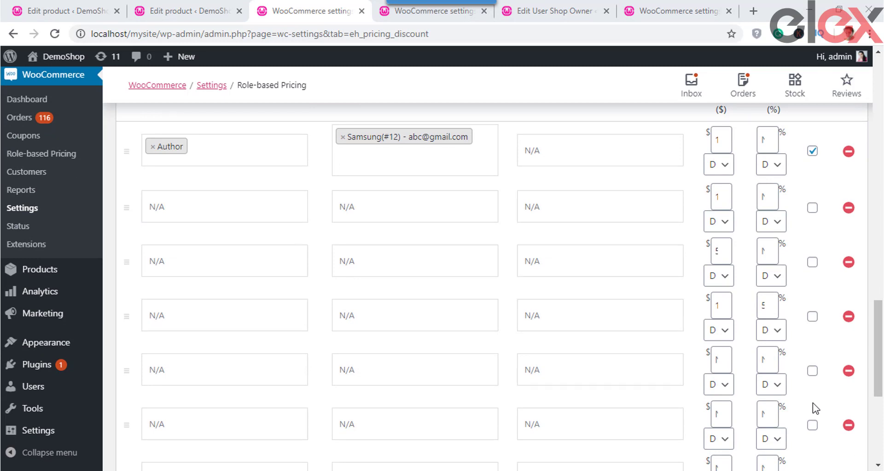
{"action": "scroll", "coordinate": [816, 409], "scroll_direction": "down", "scroll_amount": 2}
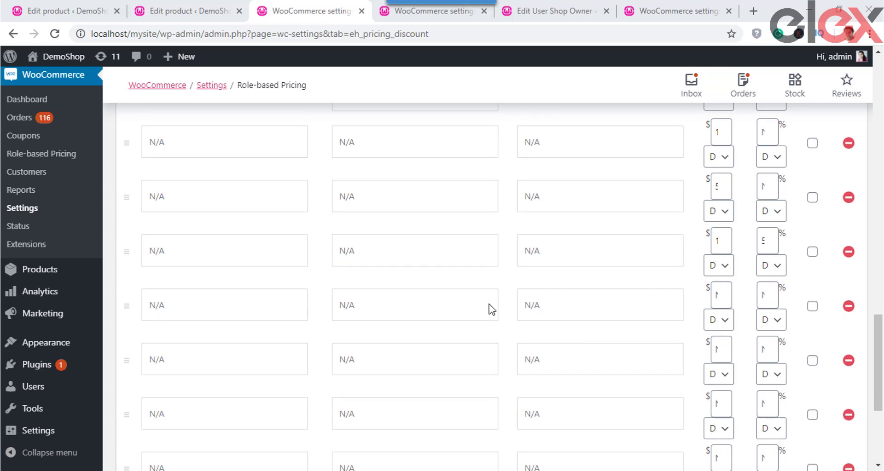
- Assign the user roles Administrator, Author, Customer and wholesaler to the second through fifth price adjustment rules respectively
{"action": "left_click", "coordinate": [201, 139]}
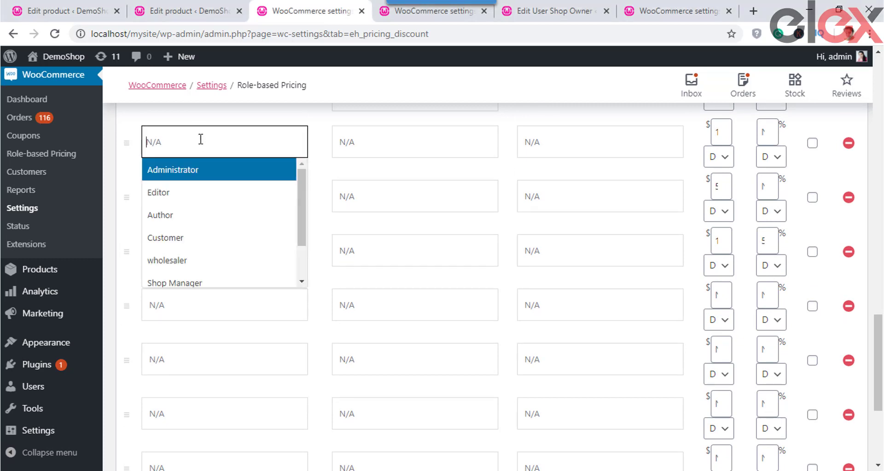
{"action": "left_click", "coordinate": [203, 178]}
{"action": "left_click", "coordinate": [194, 208]}
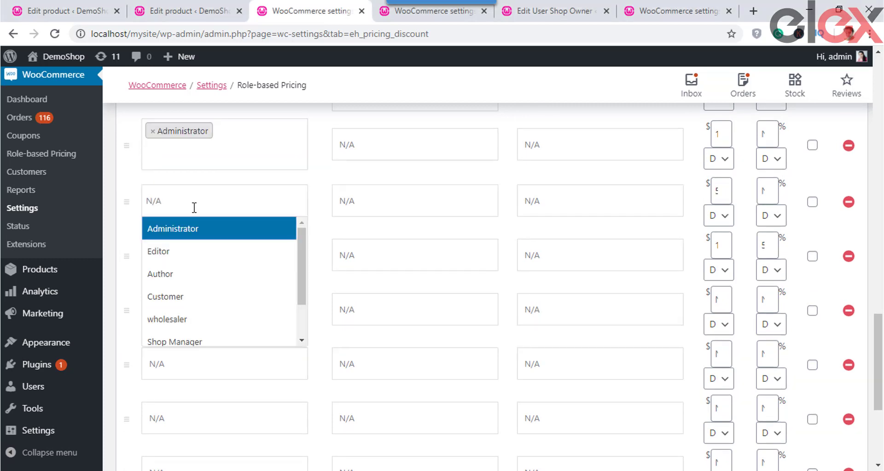
{"action": "left_click", "coordinate": [208, 275]}
{"action": "left_click", "coordinate": [190, 264]}
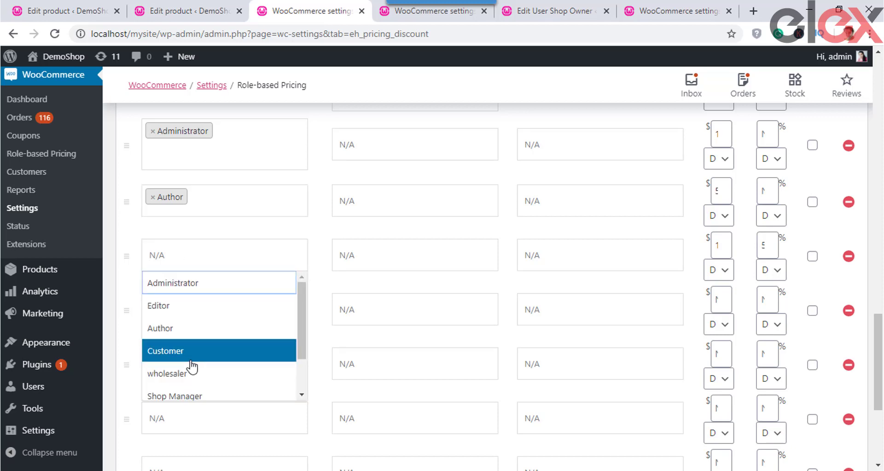
{"action": "left_click", "coordinate": [192, 359]}
{"action": "left_click", "coordinate": [183, 322]}
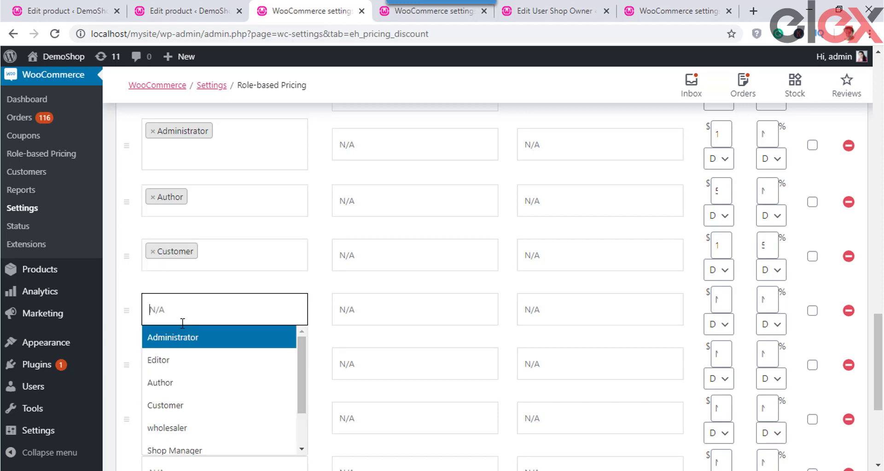
{"action": "left_click", "coordinate": [192, 428]}
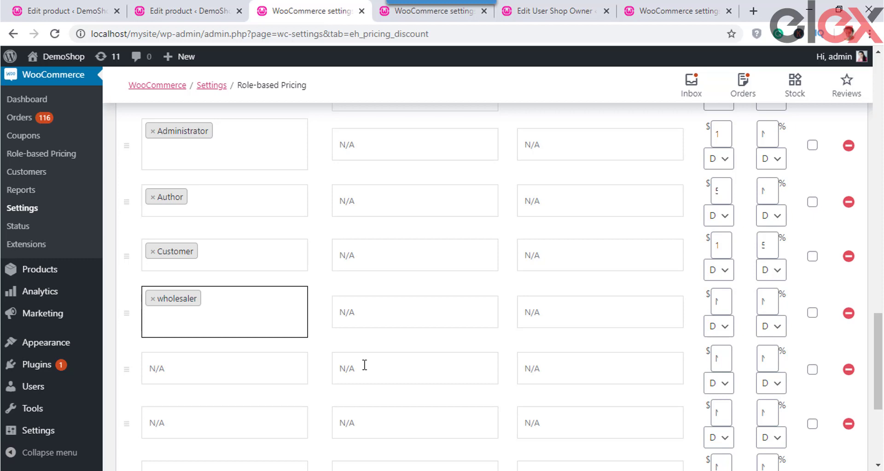
- Switch the first Author rule's dollar price adjustment to markup (M) and select its amount
{"action": "scroll", "coordinate": [553, 302], "scroll_direction": "up", "scroll_amount": 3}
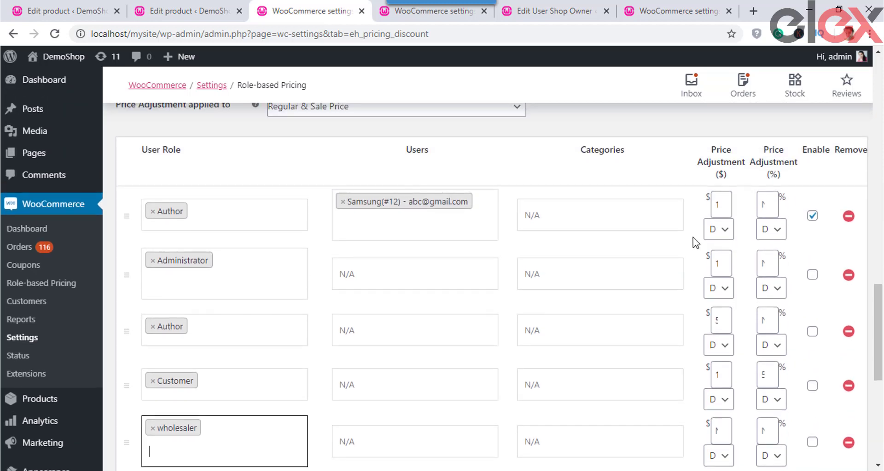
{"action": "left_click", "coordinate": [718, 230]}
{"action": "left_click", "coordinate": [719, 256]}
{"action": "left_click", "coordinate": [719, 205]}
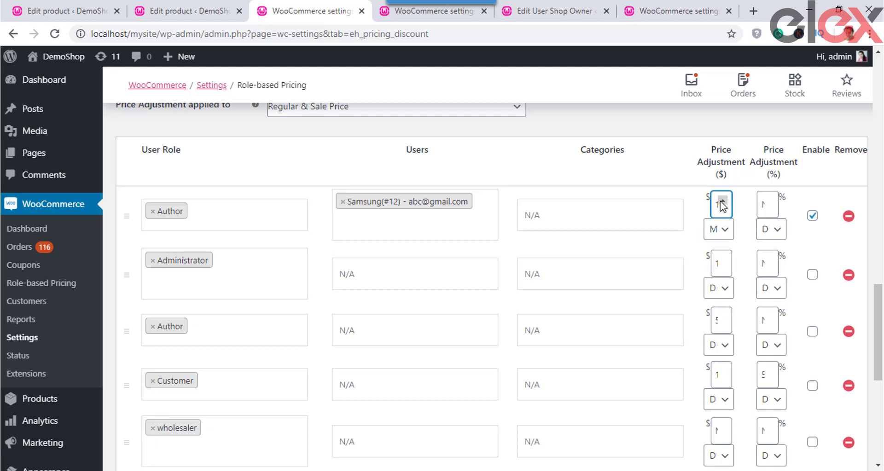
{"action": "double_click", "coordinate": [716, 206]}
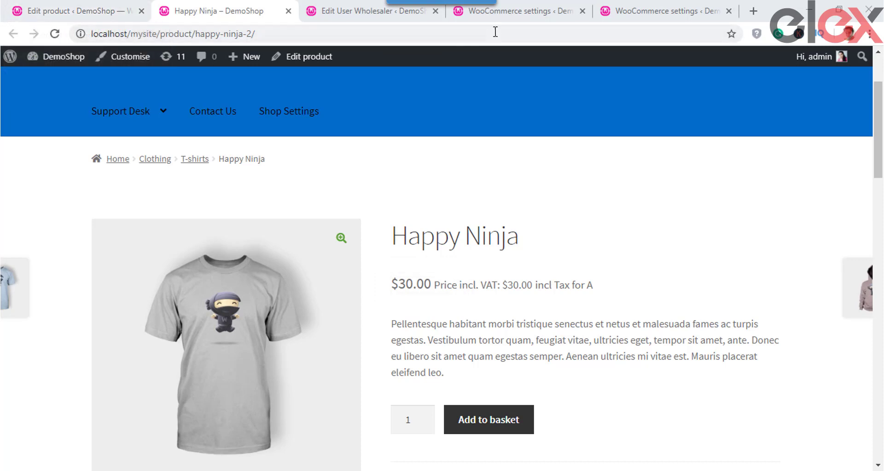
- Review the wholesaler role in the Role-based Pricing settings and the Happy Ninja product's regular and wholesaler prices
{"action": "left_click", "coordinate": [551, 14]}
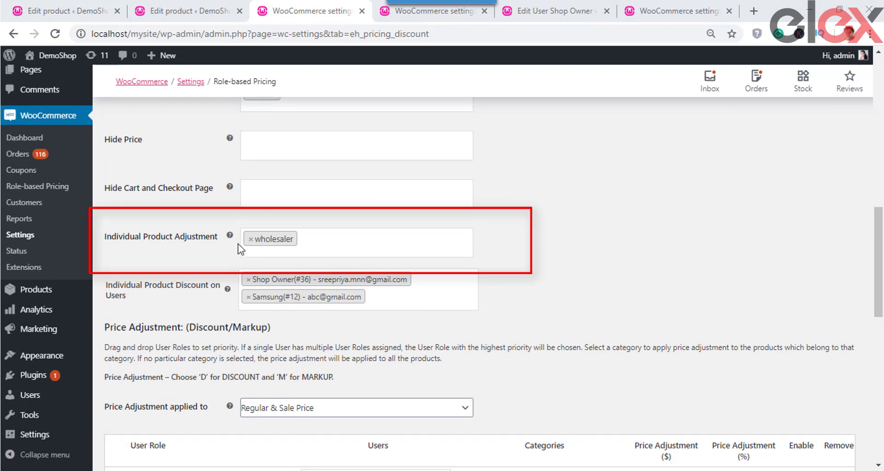
{"action": "scroll", "coordinate": [451, 313], "scroll_direction": "down", "scroll_amount": 7}
{"action": "scroll", "coordinate": [460, 327], "scroll_direction": "down", "scroll_amount": 5}
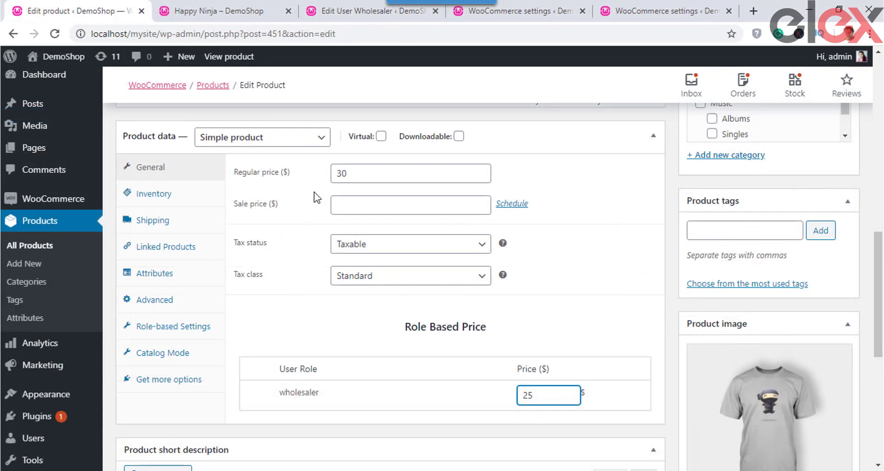
{"action": "left_click", "coordinate": [353, 175]}
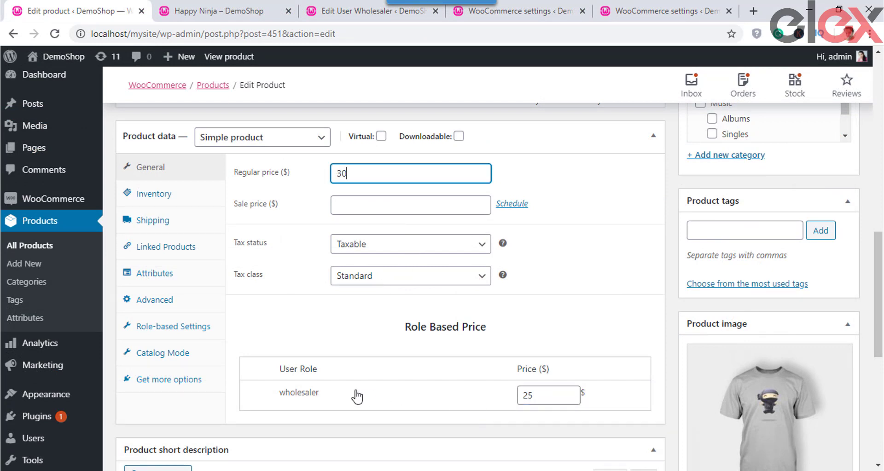
{"action": "left_click", "coordinate": [538, 399]}
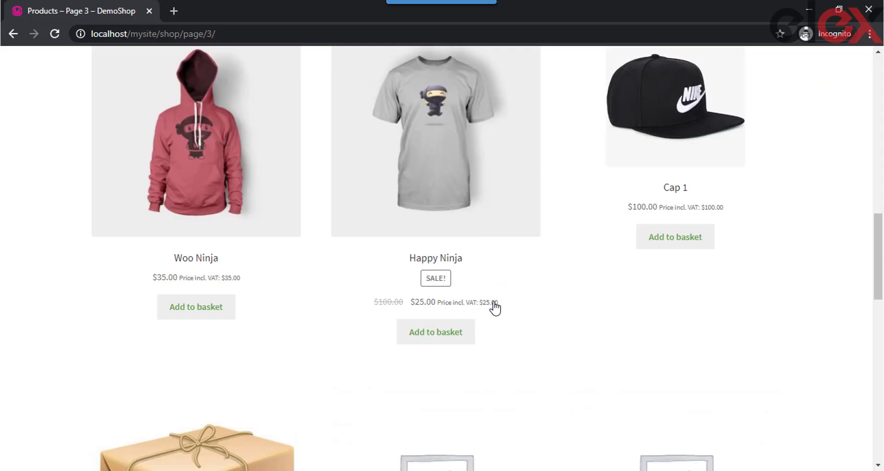
- Examine the Happy Ninja price on page 3 of the shop in the incognito window
{"action": "scroll", "coordinate": [404, 220], "scroll_direction": "up", "scroll_amount": 2}
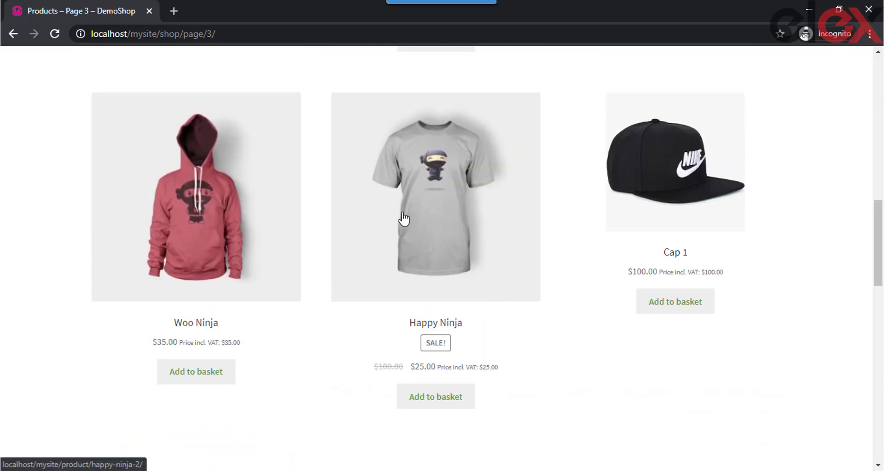
{"action": "scroll", "coordinate": [402, 325], "scroll_direction": "down", "scroll_amount": 3}
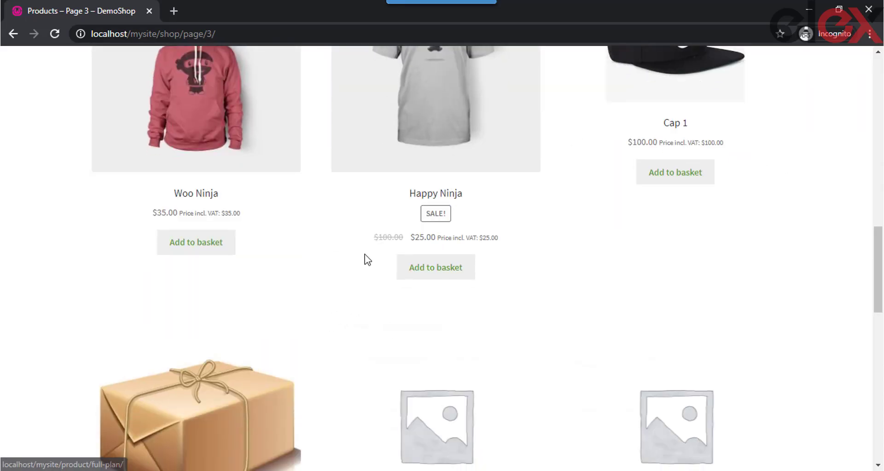
{"action": "scroll", "coordinate": [541, 308], "scroll_direction": "up", "scroll_amount": 1}
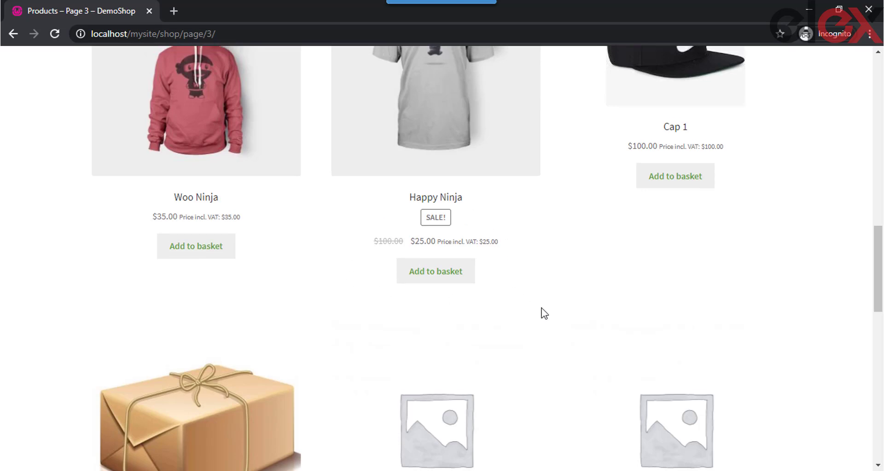
{"action": "scroll", "coordinate": [541, 309], "scroll_direction": "up", "scroll_amount": 3}
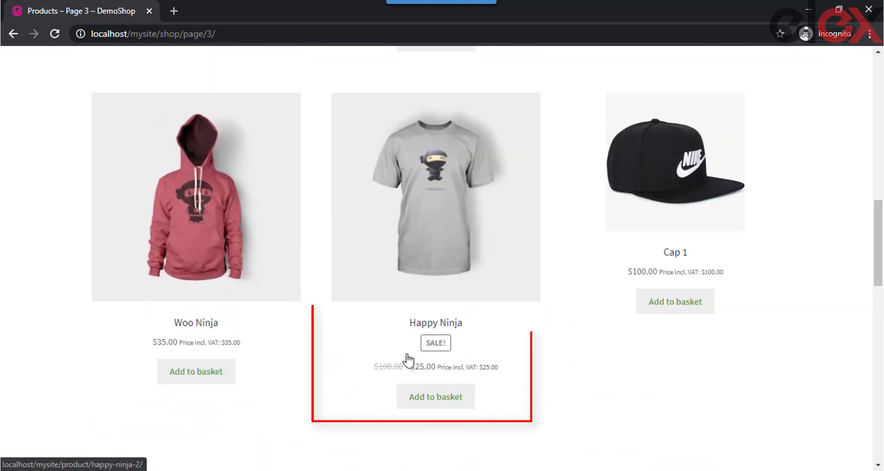
{"action": "scroll", "coordinate": [405, 360], "scroll_direction": "down", "scroll_amount": 3}
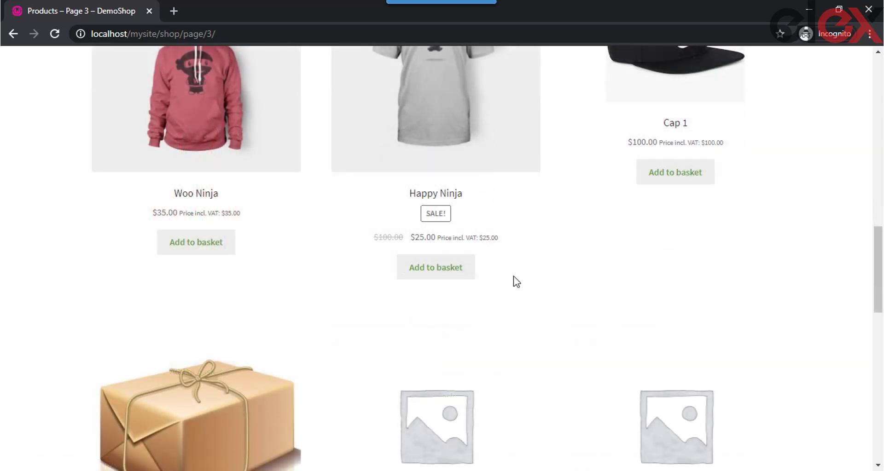
{"action": "scroll", "coordinate": [542, 312], "scroll_direction": "up", "scroll_amount": 3}
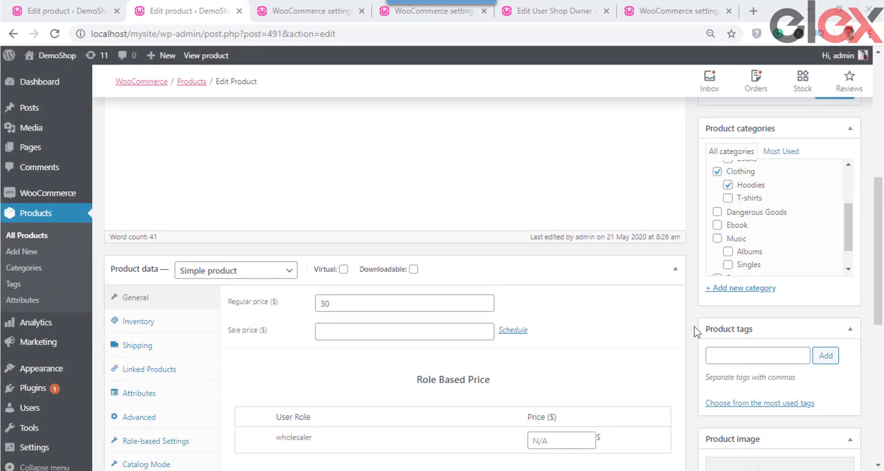
- Set the hoodie product's role-based price for the wholesaler role to $10
{"action": "scroll", "coordinate": [669, 318], "scroll_direction": "down", "scroll_amount": 3}
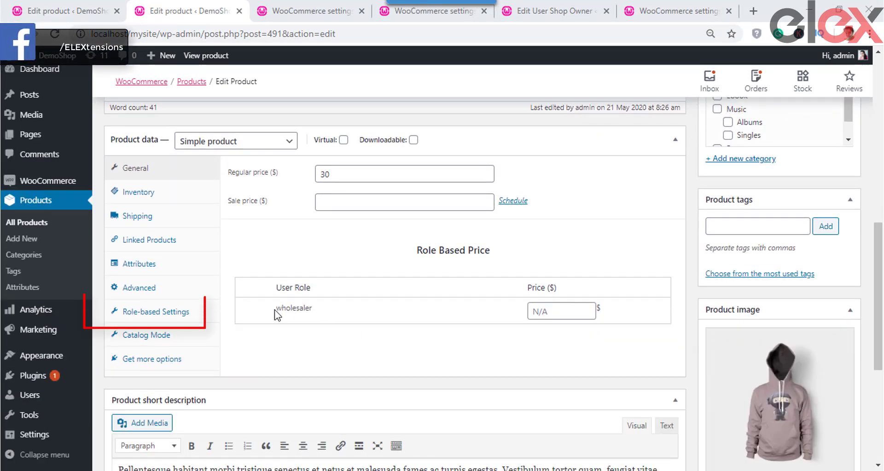
{"action": "left_click_drag", "start_coordinate": [275, 310], "coordinate": [341, 315]}
{"action": "left_click", "coordinate": [503, 332]}
{"action": "left_click", "coordinate": [568, 313]}
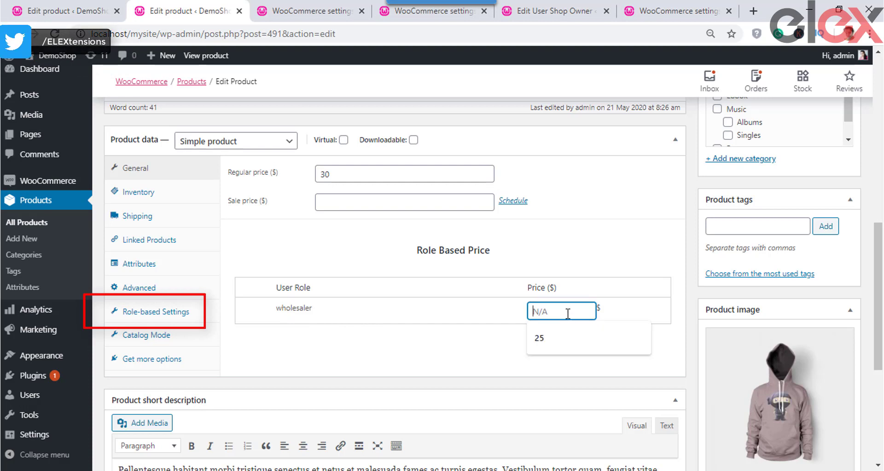
{"action": "type", "text": "10"}
{"action": "left_click", "coordinate": [549, 365]}
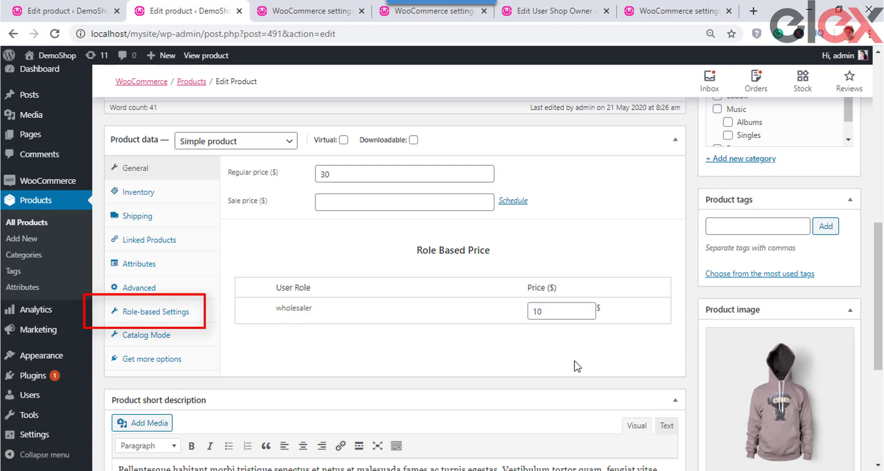
- In the hoodie's Role-based Settings, toggle Remove Add to Cart on and off for unregistered users, and enable Customize Add to Cart
{"action": "left_click", "coordinate": [147, 313]}
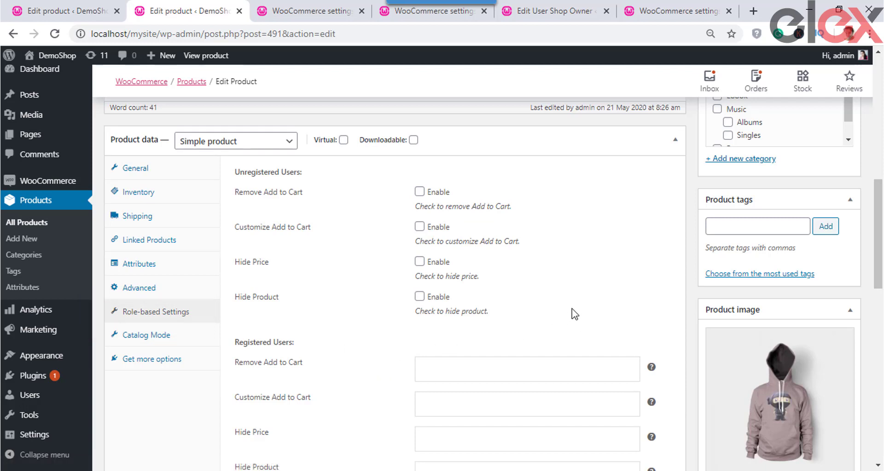
{"action": "scroll", "coordinate": [575, 314], "scroll_direction": "down", "scroll_amount": 2}
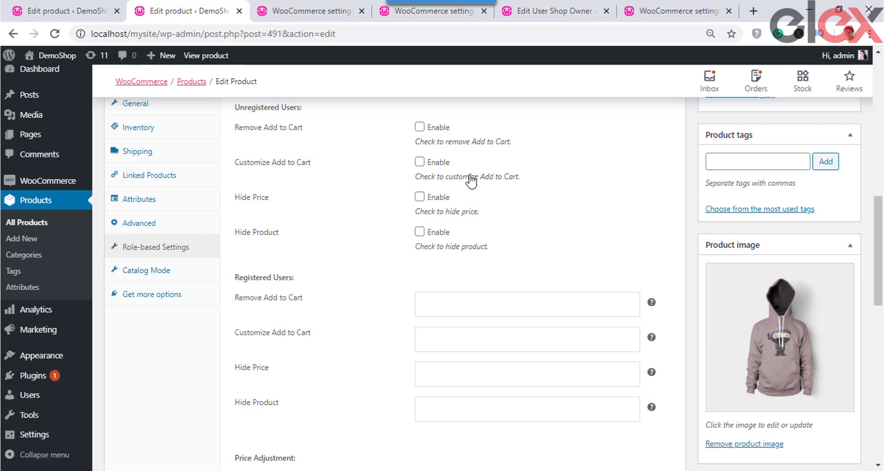
{"action": "left_click", "coordinate": [419, 127]}
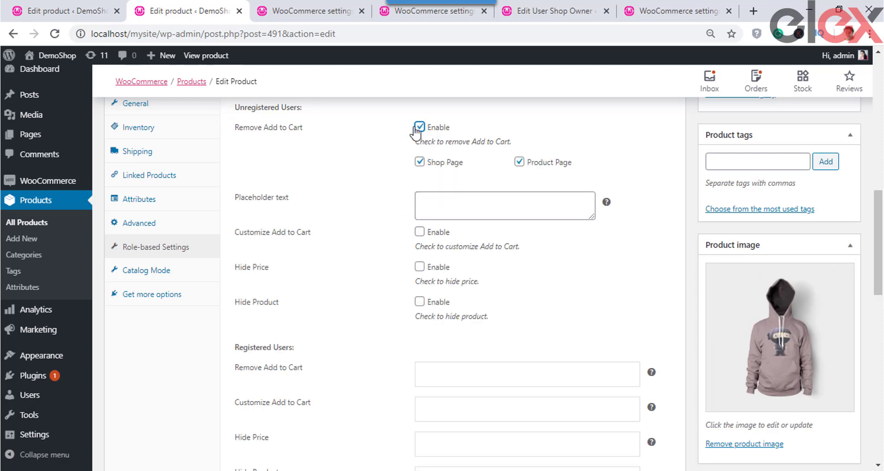
{"action": "left_click", "coordinate": [419, 128]}
{"action": "left_click", "coordinate": [420, 163]}
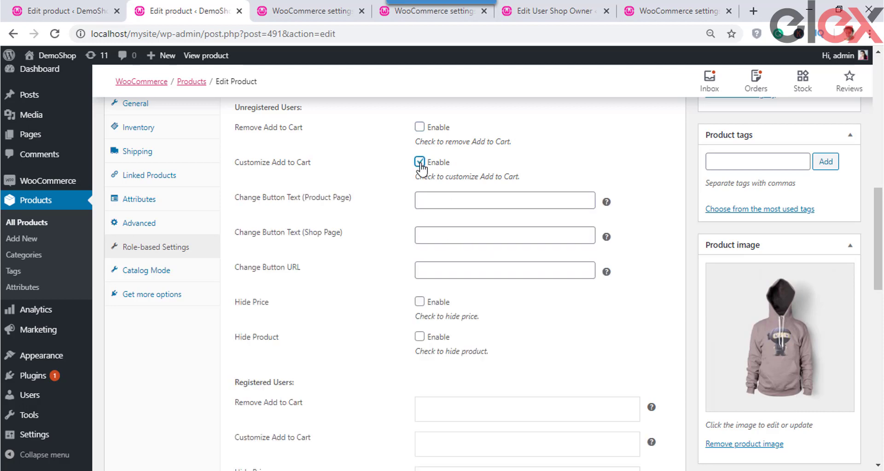
- For unregistered users, disable Customize Add to Cart and toggle Hide Product on and off
{"action": "left_click", "coordinate": [420, 163]}
{"action": "left_click", "coordinate": [419, 232]}
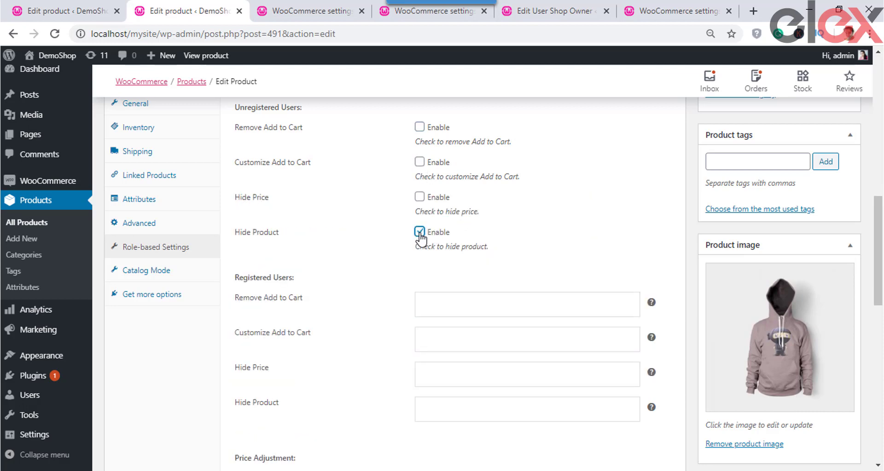
- Set the registered users' Hide Product roles to Editor and Author, removing the Administrator role that was added
{"action": "scroll", "coordinate": [492, 254], "scroll_direction": "down", "scroll_amount": 3}
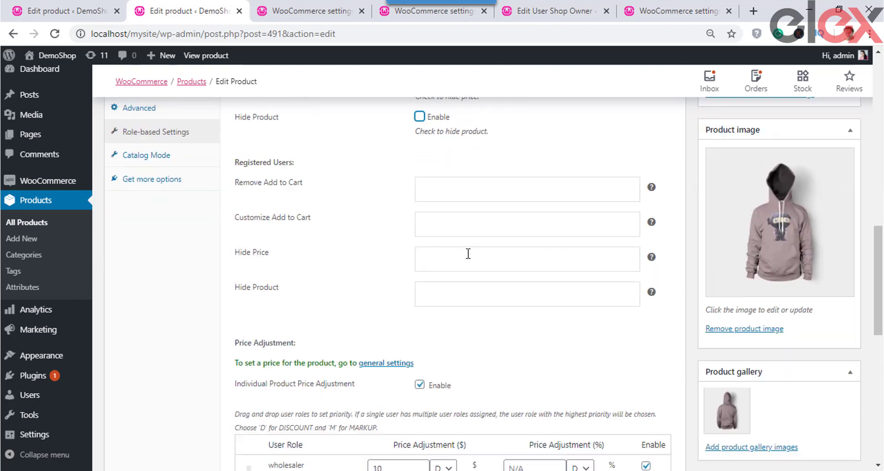
{"action": "left_click", "coordinate": [459, 288]}
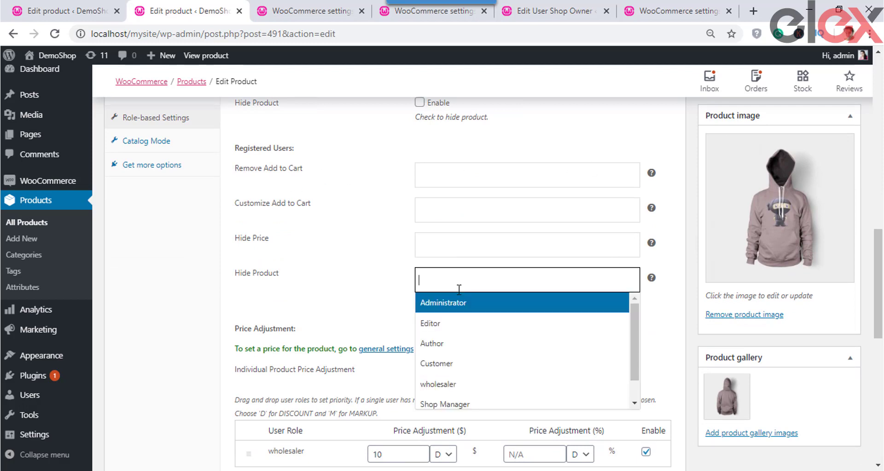
{"action": "left_click", "coordinate": [488, 307]}
{"action": "left_click", "coordinate": [530, 280]}
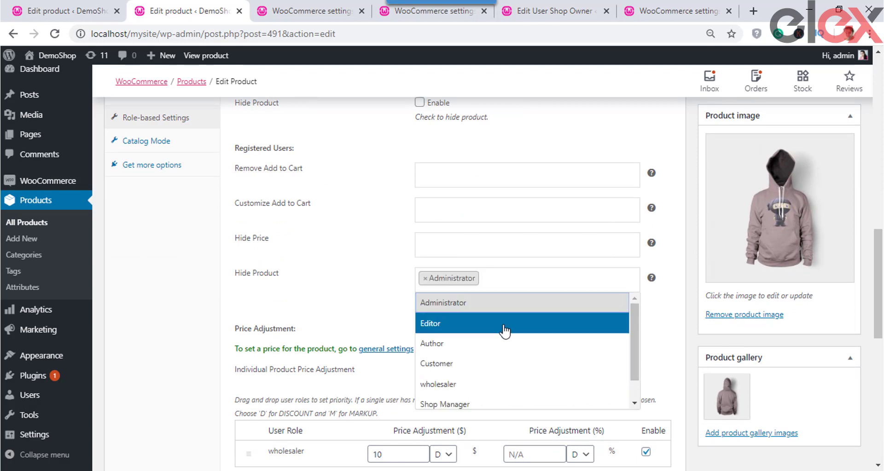
{"action": "left_click", "coordinate": [505, 323]}
{"action": "left_click", "coordinate": [425, 278]}
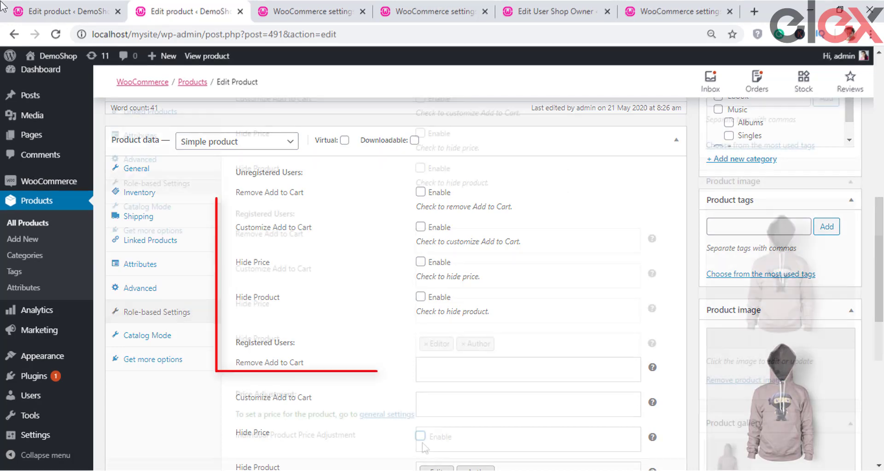
- Enable Individual Product Price Adjustment for the hoodie and open the wholesaler role's dollar adjustment for editing
{"action": "scroll", "coordinate": [422, 438], "scroll_direction": "down", "scroll_amount": 3}
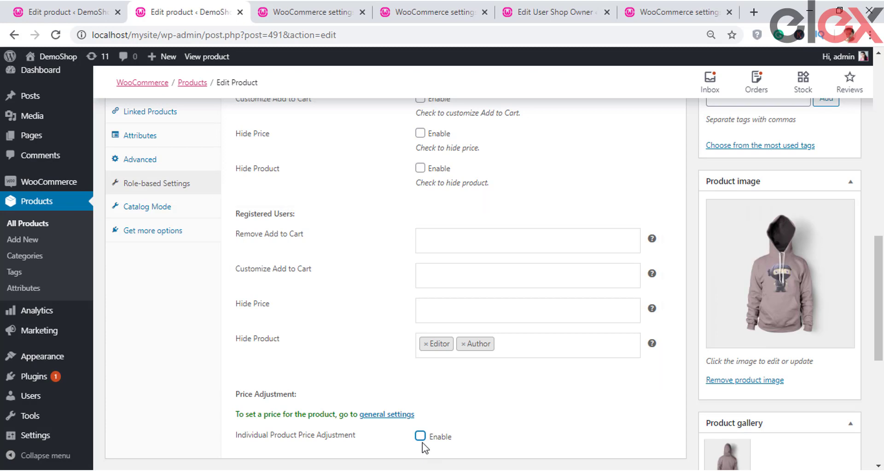
{"action": "left_click", "coordinate": [420, 436]}
{"action": "scroll", "coordinate": [420, 414], "scroll_direction": "down", "scroll_amount": 2}
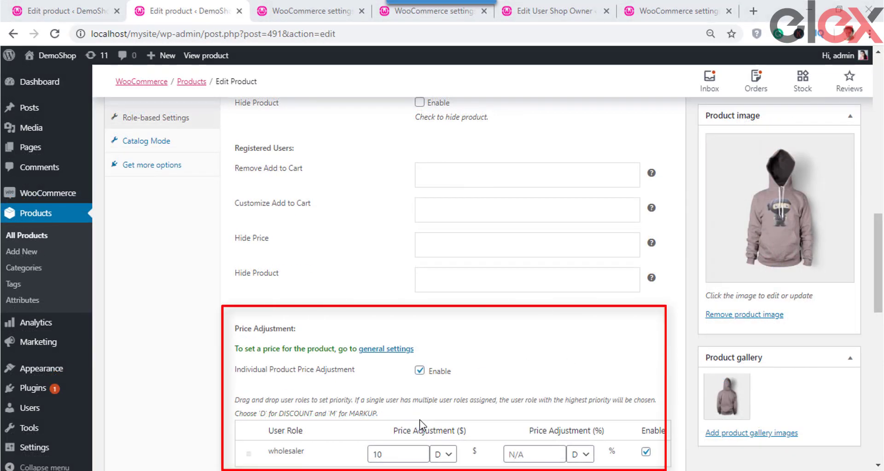
{"action": "left_click", "coordinate": [397, 454]}
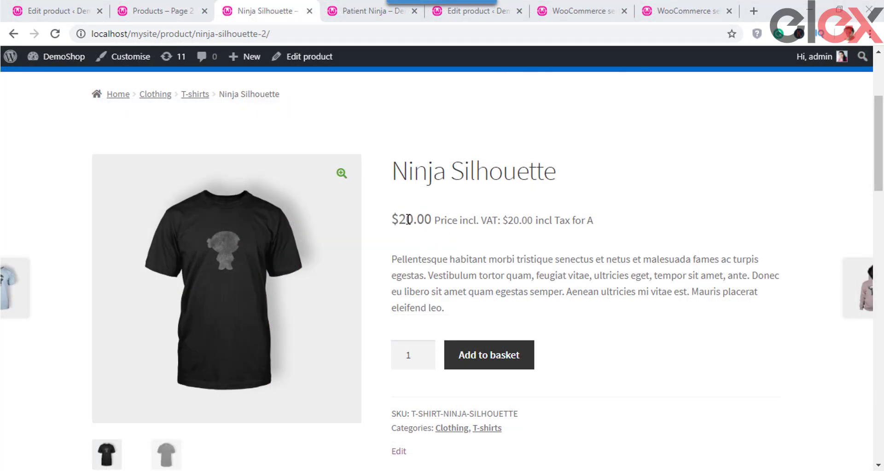
- Switch to the Patient Ninja product page and check its price
{"action": "left_click", "coordinate": [361, 13]}
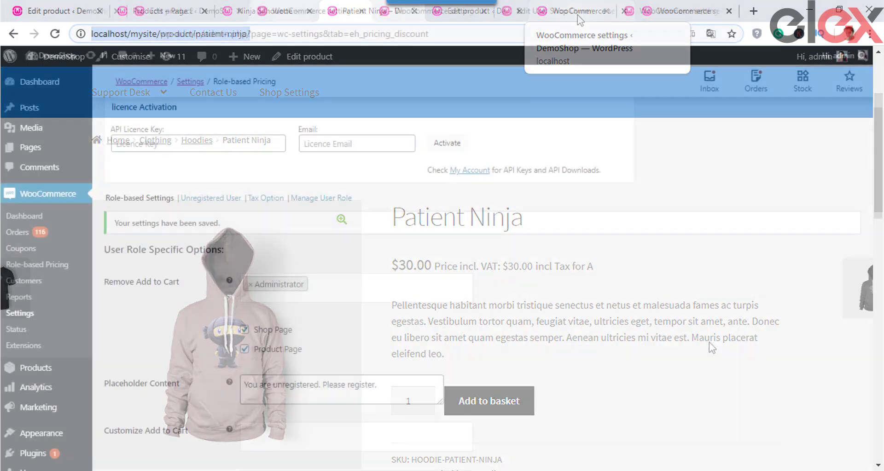
- In the first Price Adjustment rule of the Role-based Pricing settings, replace Author with wholesaler and remove the assigned user
{"action": "scroll", "coordinate": [718, 346], "scroll_direction": "down", "scroll_amount": 12}
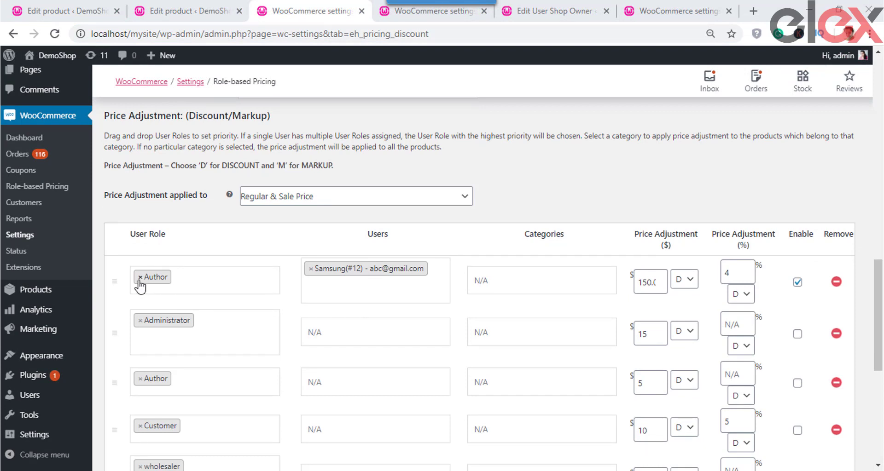
{"action": "left_click", "coordinate": [140, 277]}
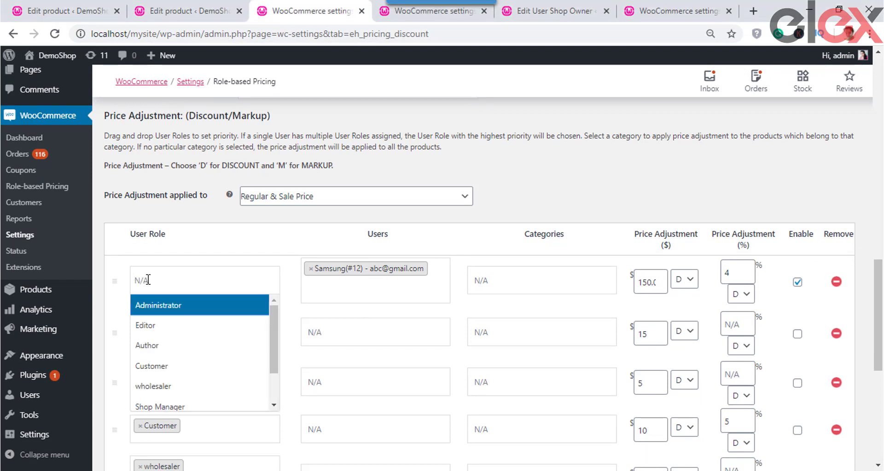
{"action": "left_click", "coordinate": [182, 386]}
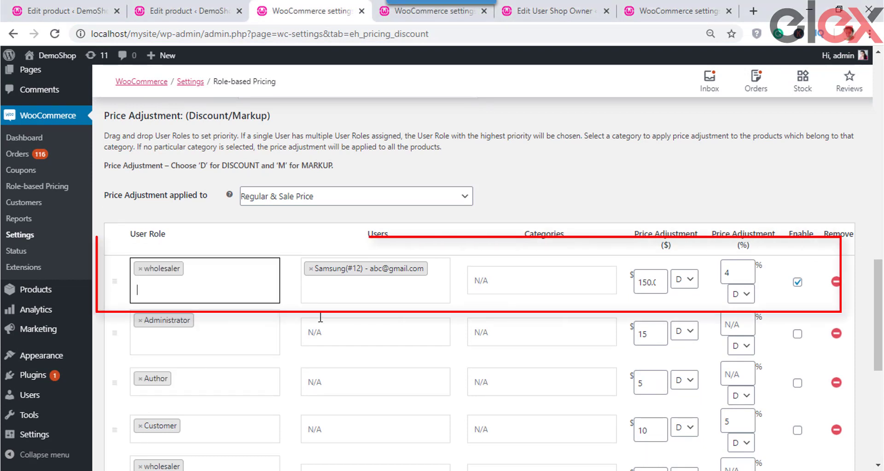
{"action": "left_click", "coordinate": [312, 269]}
{"action": "left_click", "coordinate": [521, 282]}
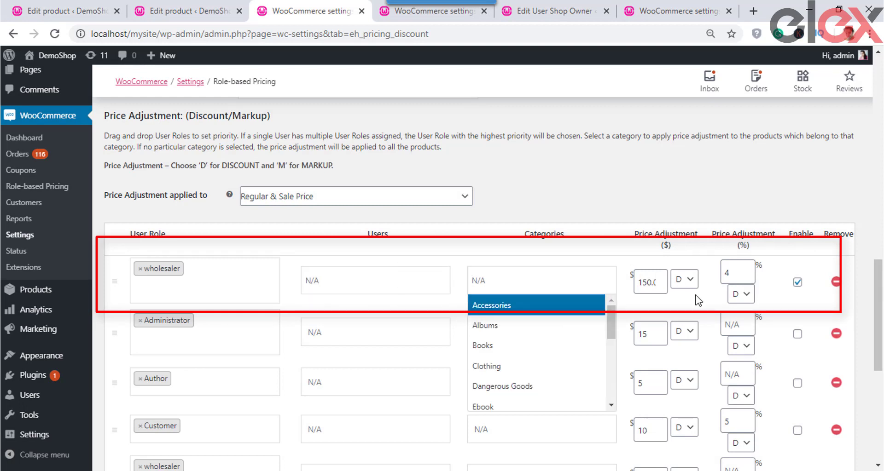
- Set the wholesaler rule's dollar adjustment to 5 as a markup (M) and clear its percentage adjustment
{"action": "left_click", "coordinate": [636, 282]}
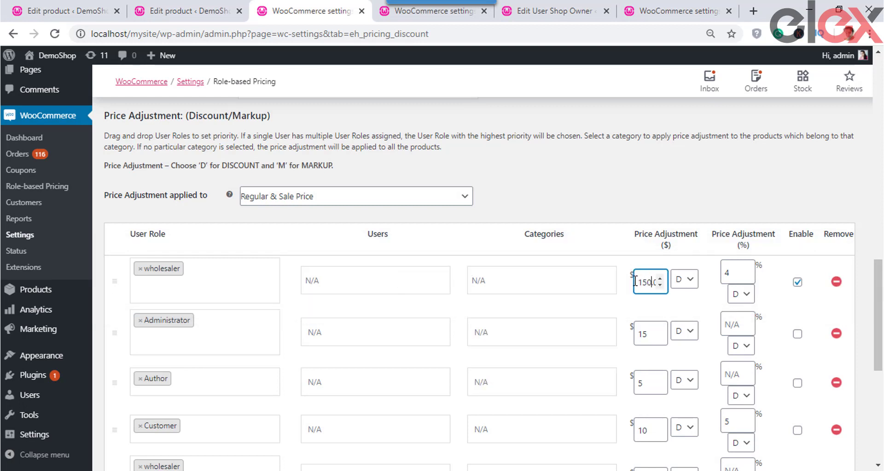
{"action": "double_click", "coordinate": [636, 282]}
{"action": "type", "text": "5"}
{"action": "left_click", "coordinate": [685, 282]}
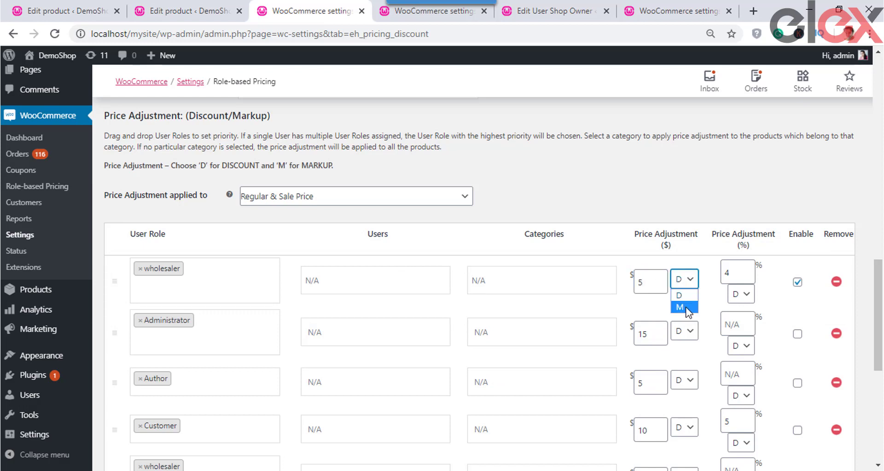
{"action": "left_click", "coordinate": [686, 307]}
{"action": "double_click", "coordinate": [732, 272]}
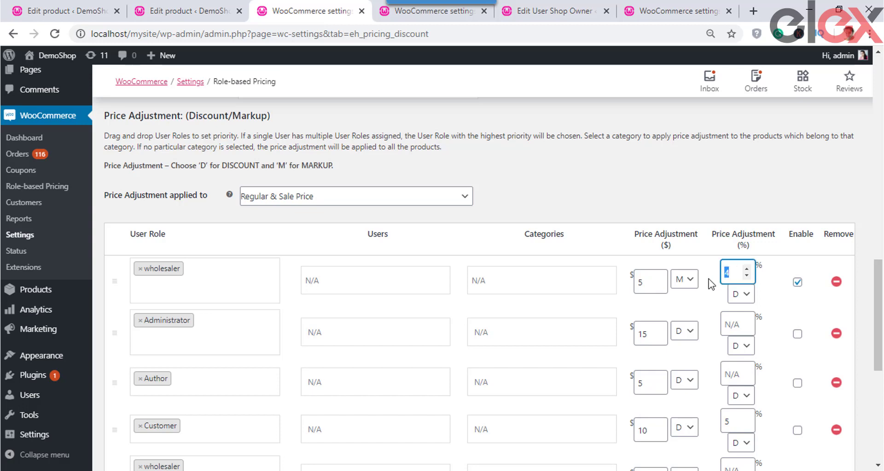
{"action": "key", "text": "BackSpace"}
{"action": "left_click", "coordinate": [759, 309]}
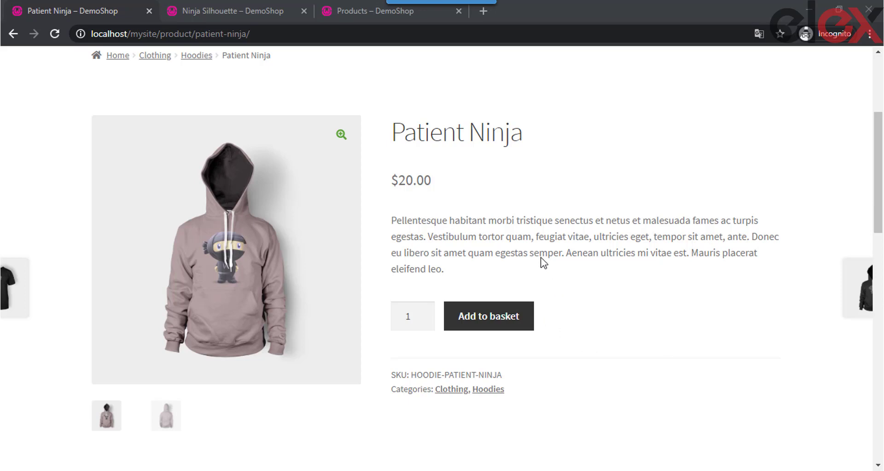
- Check the Ninja Silhouette price in the incognito window and return to the hoodie's product editor
{"action": "left_click", "coordinate": [249, 12]}
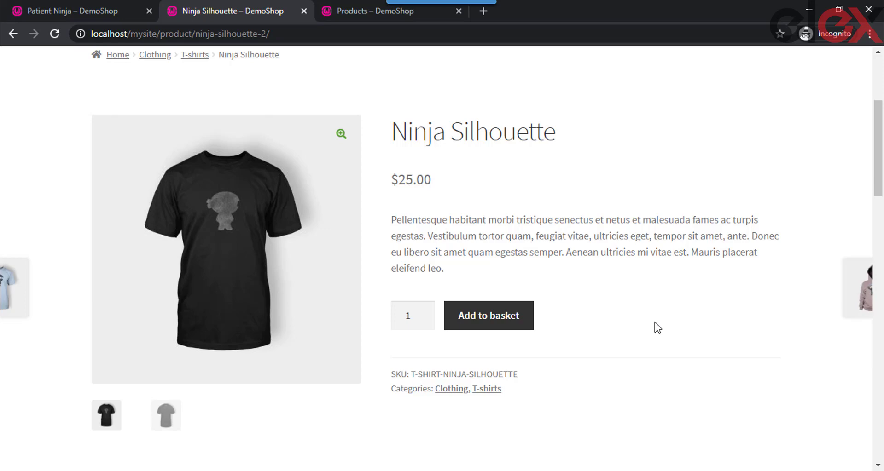
{"action": "key", "text": "alt+Tab"}
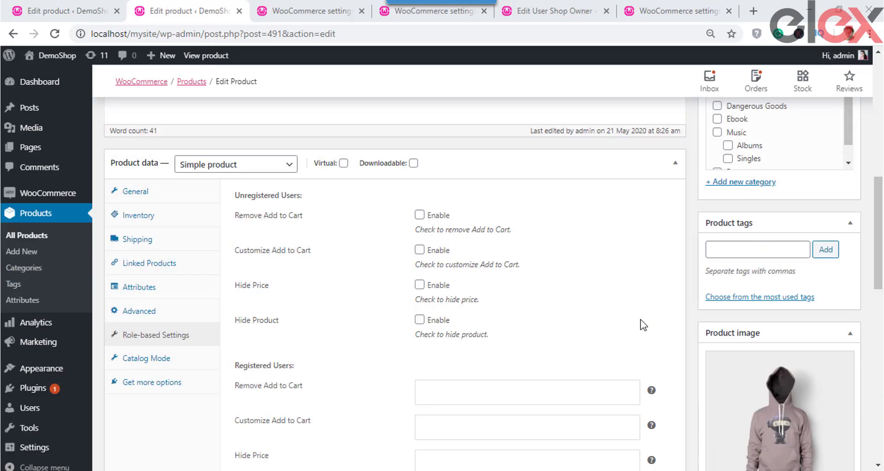
- Review the hoodie's wholesaler price adjustment row, including its dollar amount and the discount or markup choice
{"action": "scroll", "coordinate": [640, 323], "scroll_direction": "down", "scroll_amount": 8}
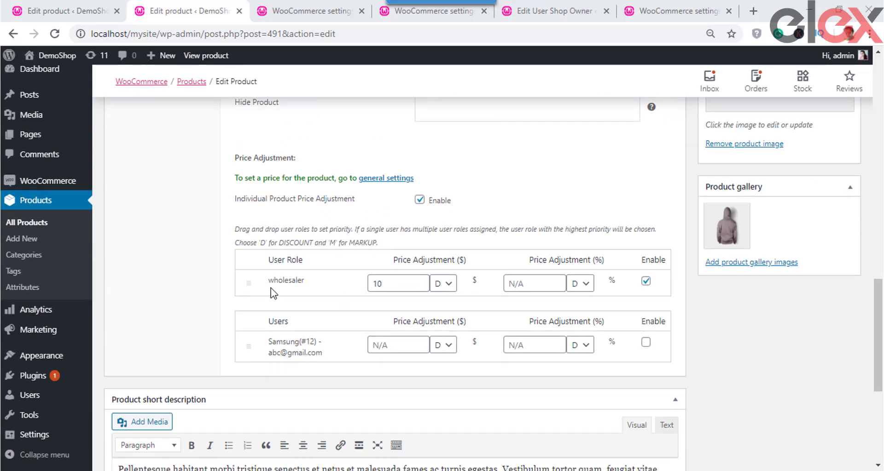
{"action": "double_click", "coordinate": [315, 283]}
{"action": "left_click", "coordinate": [317, 283]}
{"action": "left_click", "coordinate": [389, 284]}
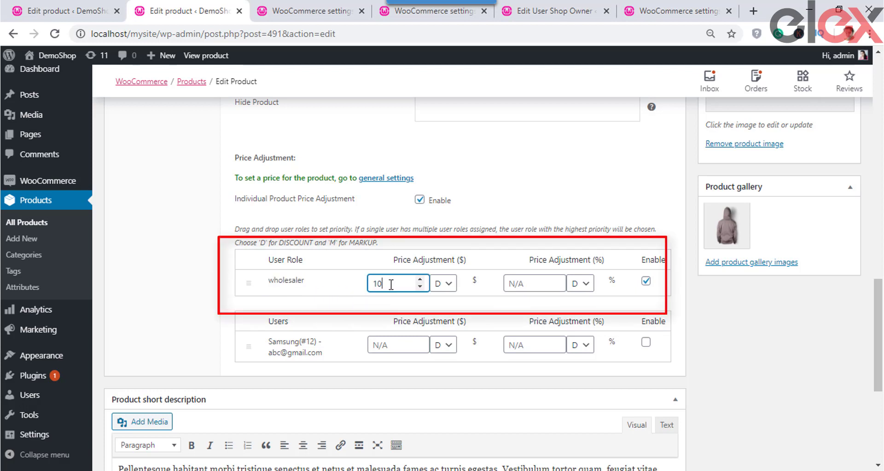
{"action": "left_click", "coordinate": [443, 284]}
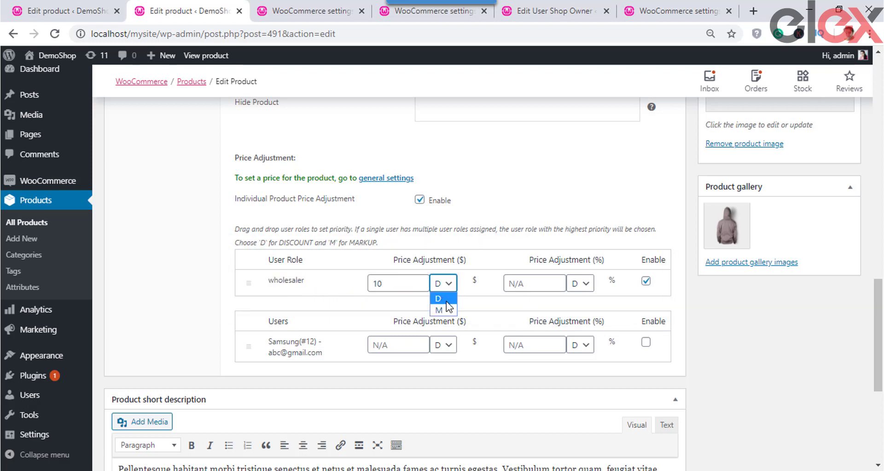
{"action": "left_click", "coordinate": [441, 306]}
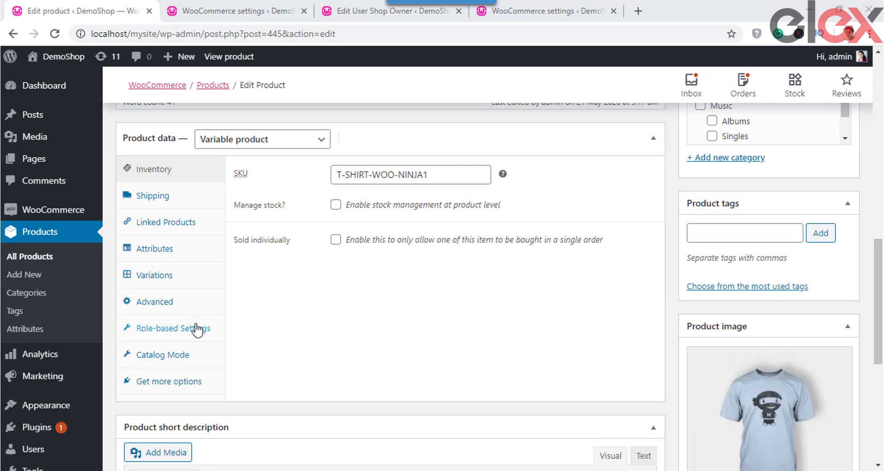
- Open the variable T-shirt's Role-based Settings and enable Individual Product Price Adjustment
{"action": "left_click", "coordinate": [196, 329]}
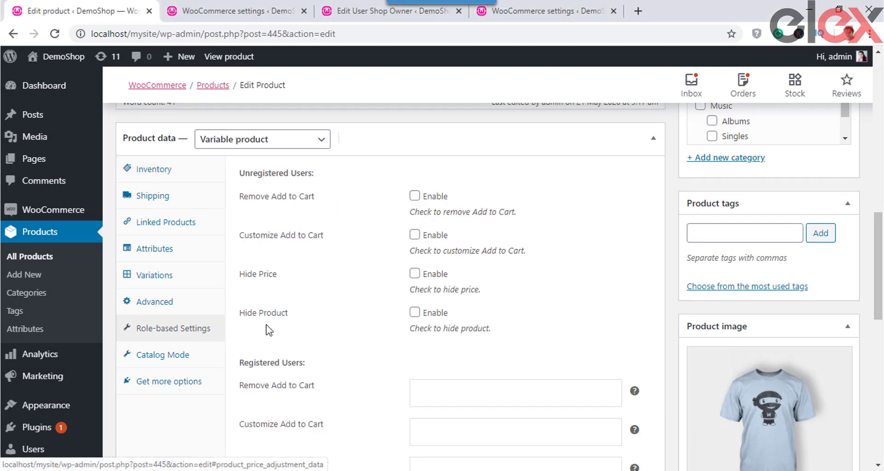
{"action": "scroll", "coordinate": [428, 242], "scroll_direction": "down", "scroll_amount": 1}
{"action": "scroll", "coordinate": [456, 272], "scroll_direction": "down", "scroll_amount": 3}
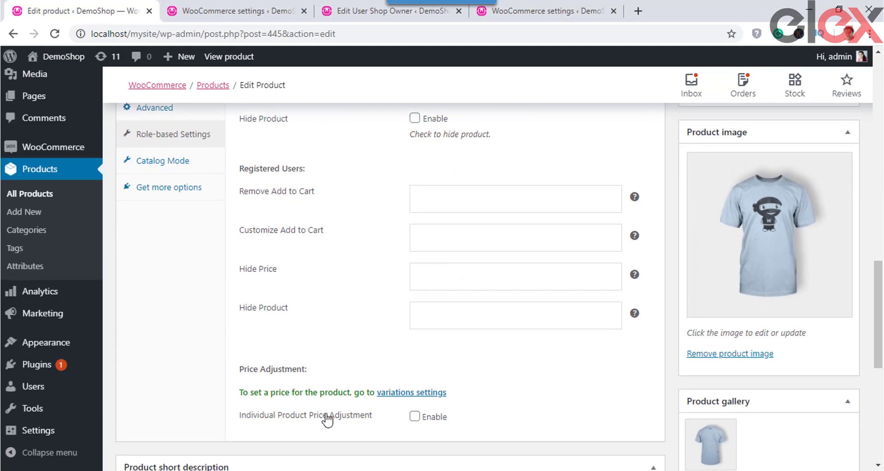
{"action": "left_click", "coordinate": [414, 417]}
- Set the Shop Keeper role's price adjustment to a $10 discount and enable that row
{"action": "scroll", "coordinate": [537, 381], "scroll_direction": "down", "scroll_amount": 3}
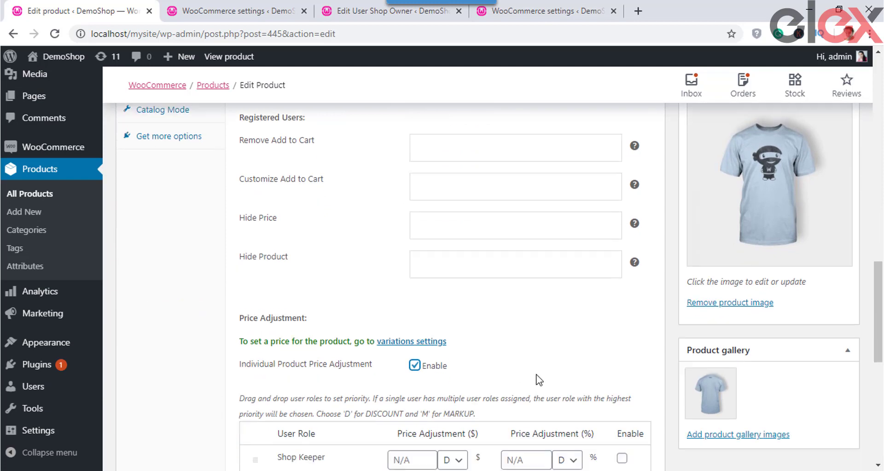
{"action": "left_click", "coordinate": [419, 383]}
{"action": "type", "text": "10"}
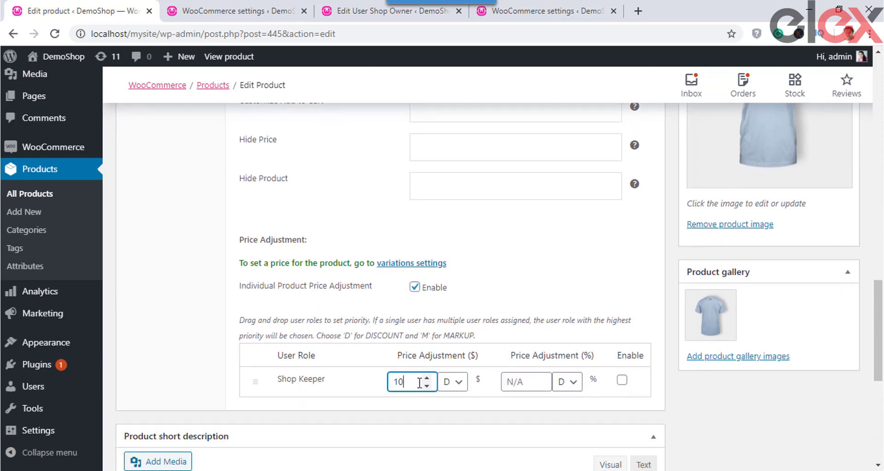
{"action": "left_click", "coordinate": [624, 385]}
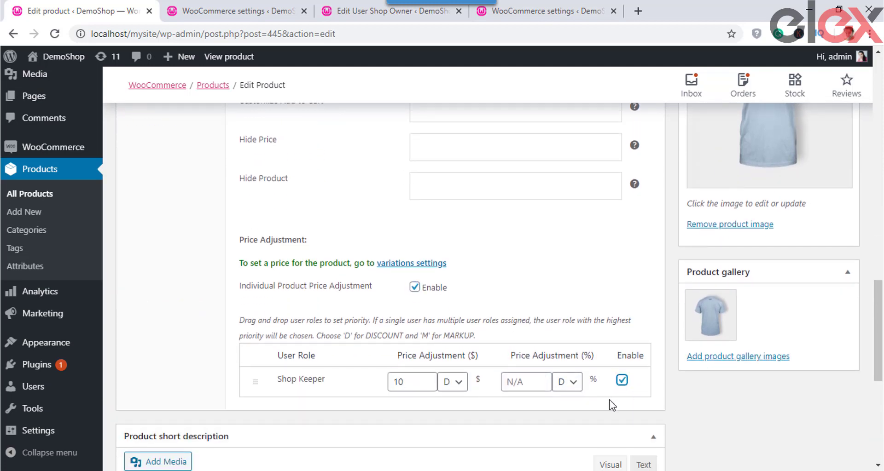
- Examine the T-shirt's Role-based Settings for unregistered and registered users and the Shop Keeper price adjustment
{"action": "scroll", "coordinate": [613, 405], "scroll_direction": "down", "scroll_amount": 1}
{"action": "scroll", "coordinate": [599, 386], "scroll_direction": "up", "scroll_amount": 7}
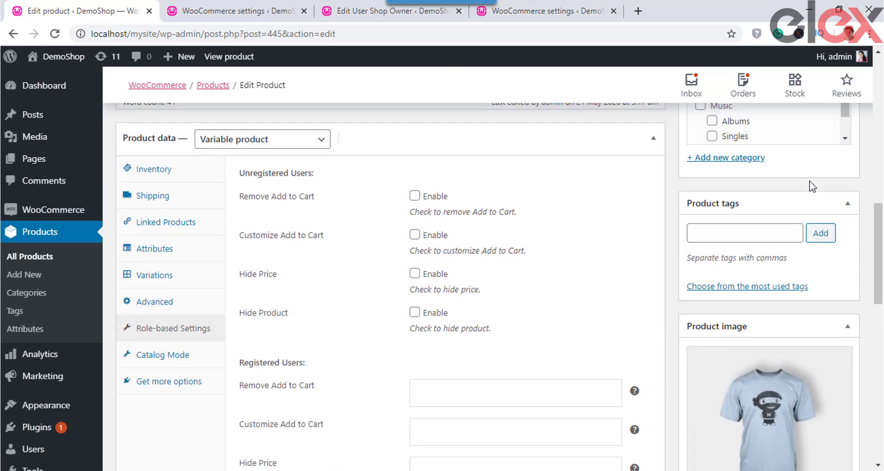
{"action": "scroll", "coordinate": [809, 181], "scroll_direction": "up", "scroll_amount": 4}
{"action": "scroll", "coordinate": [325, 422], "scroll_direction": "down", "scroll_amount": 1}
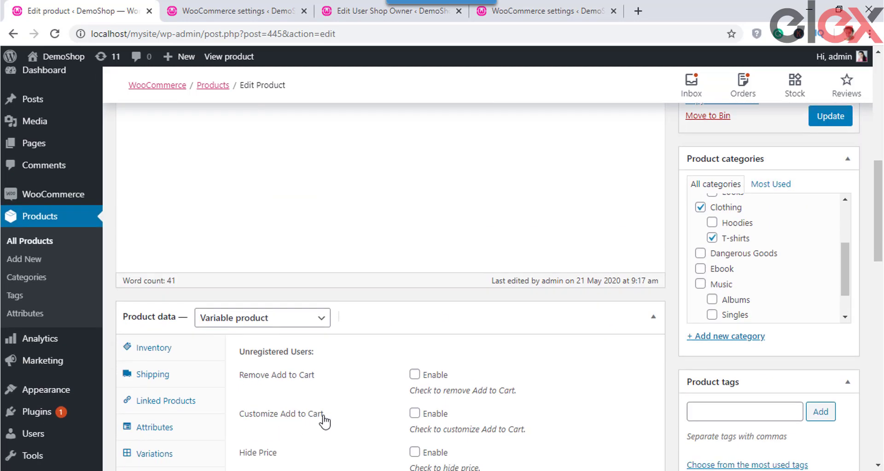
{"action": "scroll", "coordinate": [325, 422], "scroll_direction": "down", "scroll_amount": 2}
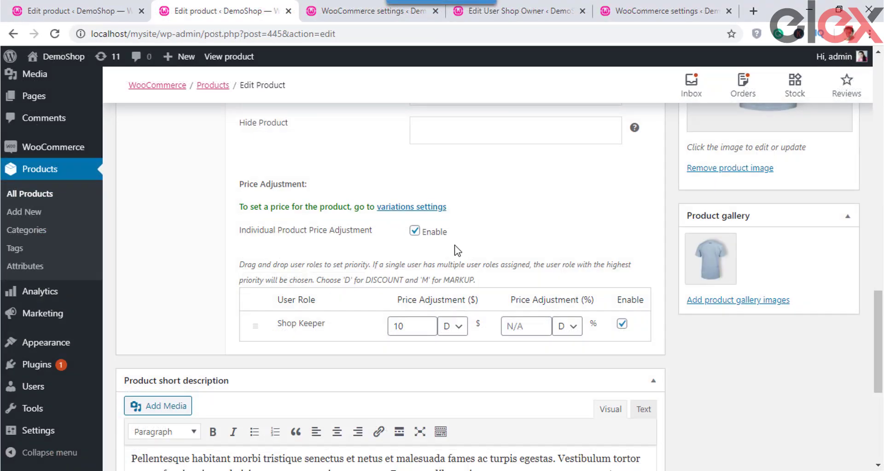
{"action": "scroll", "coordinate": [404, 292], "scroll_direction": "up", "scroll_amount": 8}
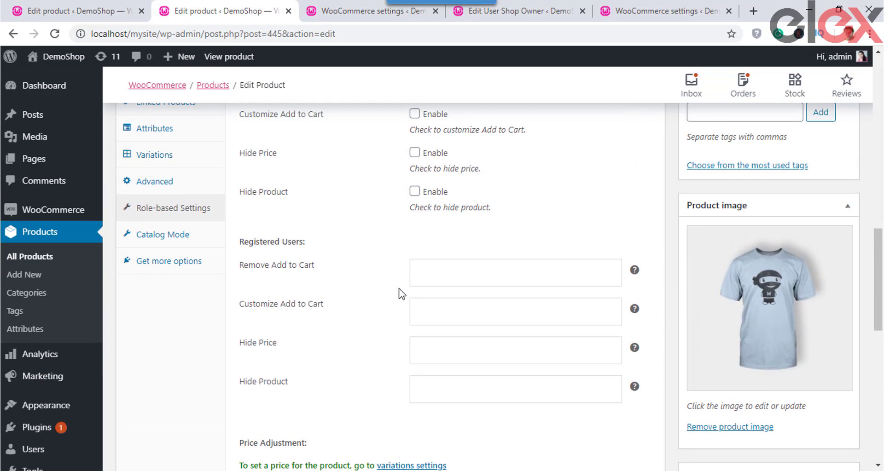
{"action": "scroll", "coordinate": [506, 332], "scroll_direction": "down", "scroll_amount": 2}
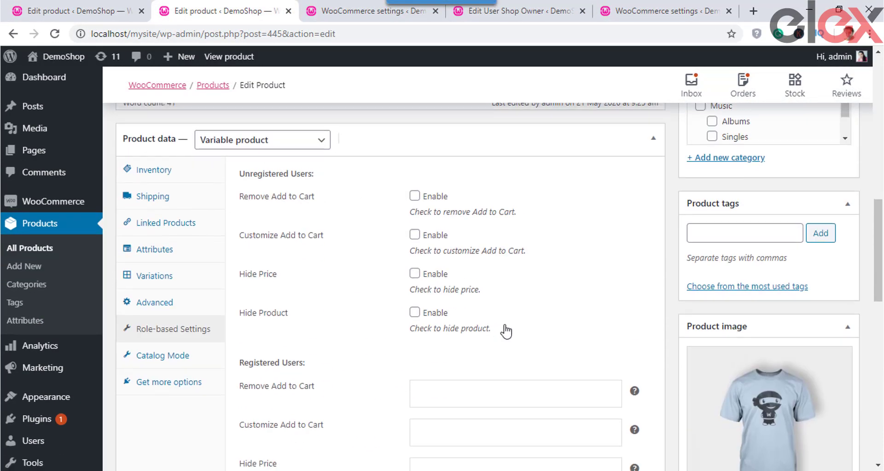
{"action": "scroll", "coordinate": [507, 331], "scroll_direction": "down", "scroll_amount": 7}
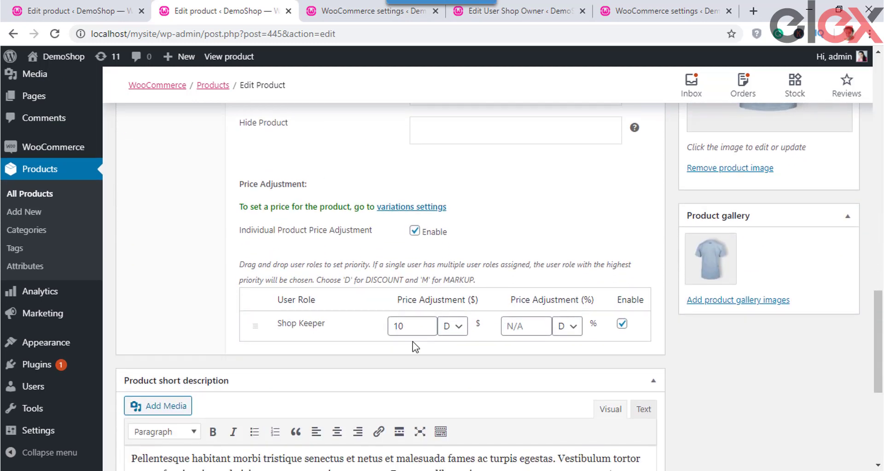
{"action": "left_click", "coordinate": [409, 324]}
{"action": "scroll", "coordinate": [687, 289], "scroll_direction": "up", "scroll_amount": 9}
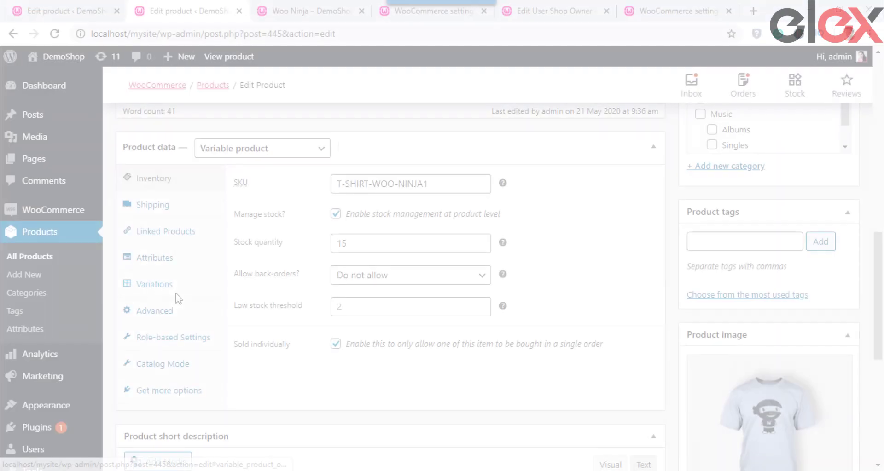
- Set the Shop Keeper role-based price of the T-shirt's Blue variation to $5 and save the variation changes
{"action": "left_click", "coordinate": [155, 285]}
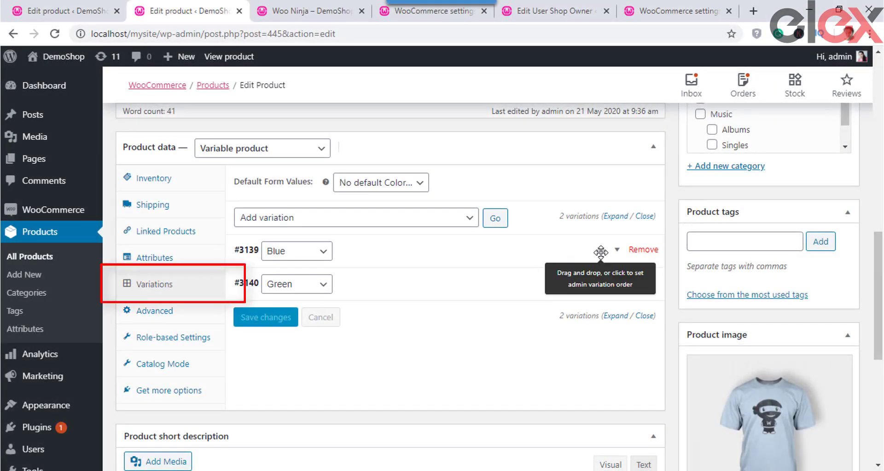
{"action": "left_click", "coordinate": [620, 251]}
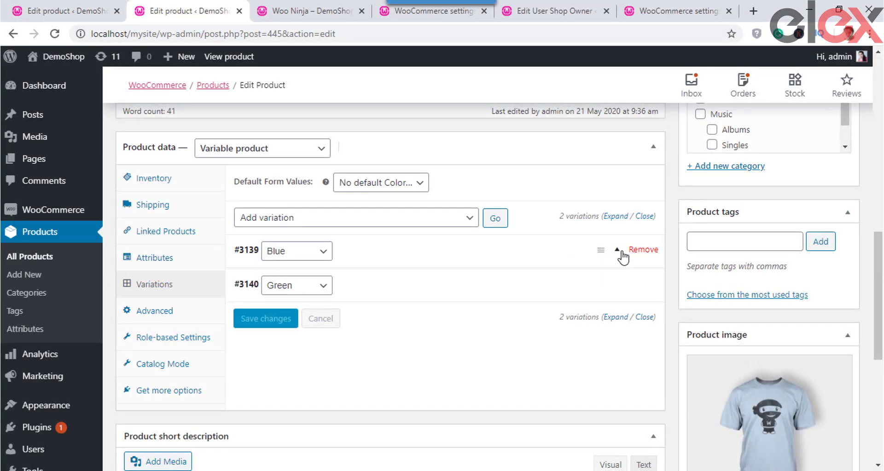
{"action": "scroll", "coordinate": [562, 301], "scroll_direction": "down", "scroll_amount": 5}
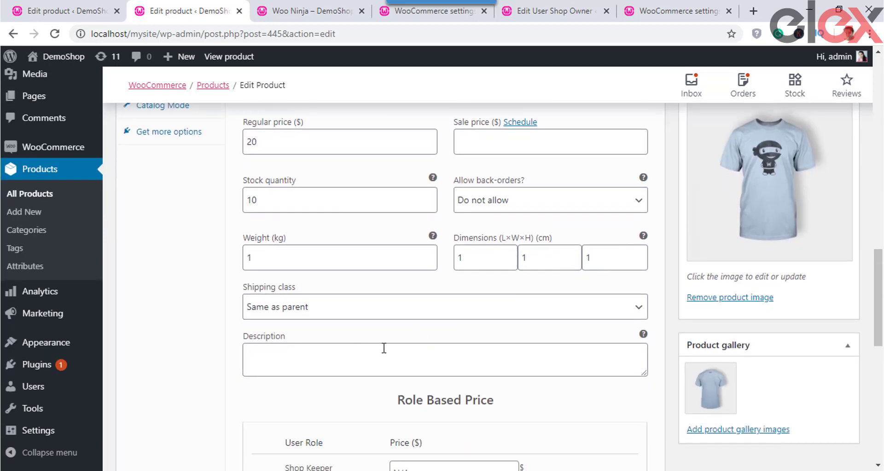
{"action": "scroll", "coordinate": [384, 348], "scroll_direction": "down", "scroll_amount": 4}
{"action": "left_click", "coordinate": [429, 276]}
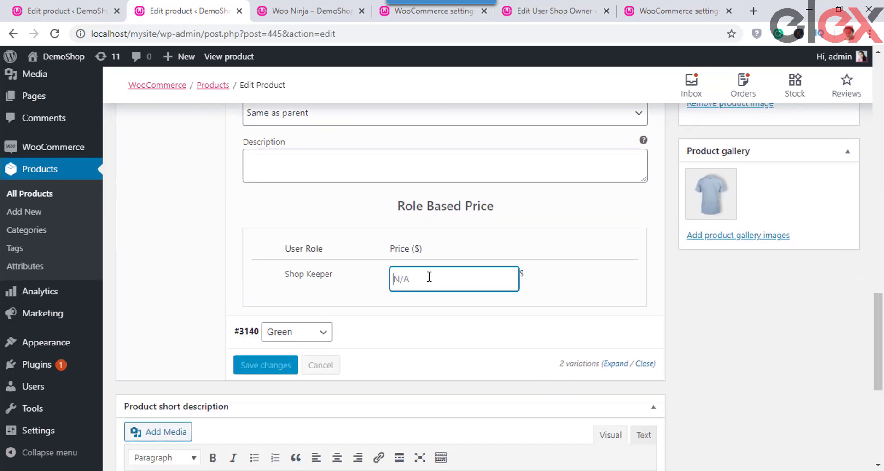
{"action": "type", "text": "5"}
{"action": "left_click", "coordinate": [460, 303]}
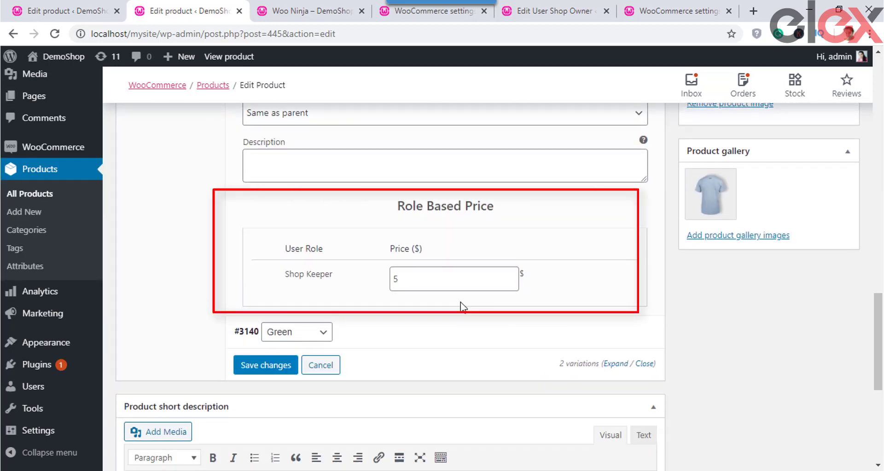
{"action": "left_click", "coordinate": [276, 364]}
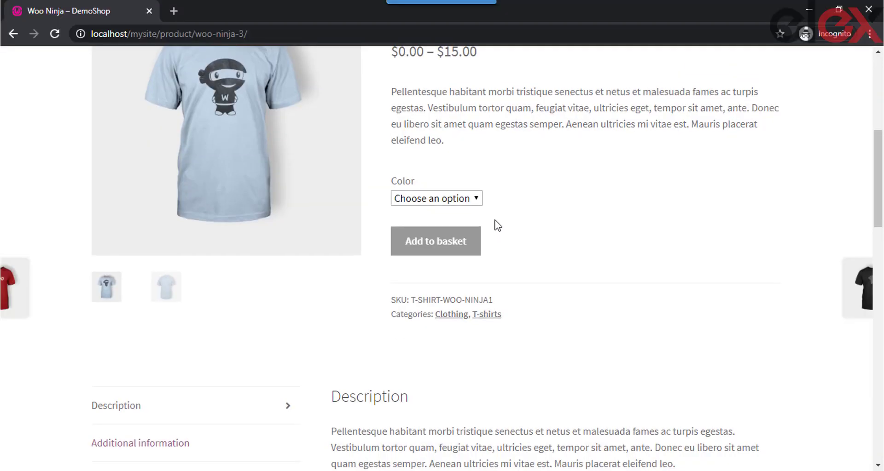
- Select the Blue color on the Woo Ninja storefront product page to check its price
{"action": "left_click", "coordinate": [471, 261]}
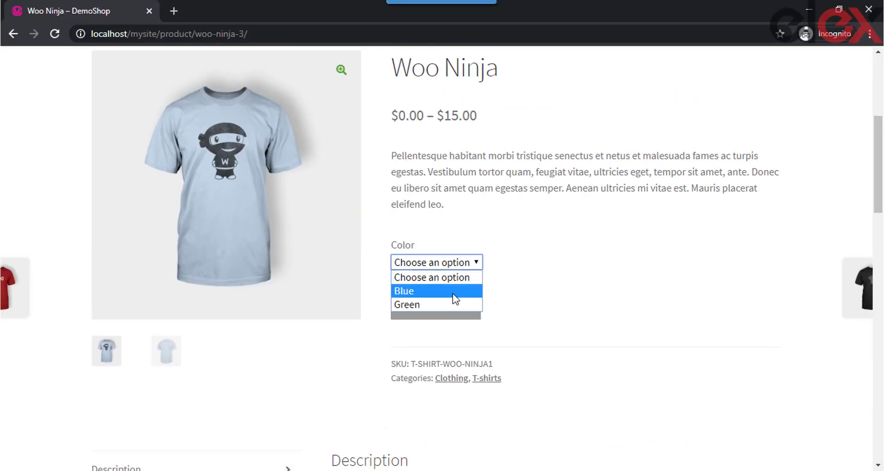
{"action": "left_click", "coordinate": [454, 292]}
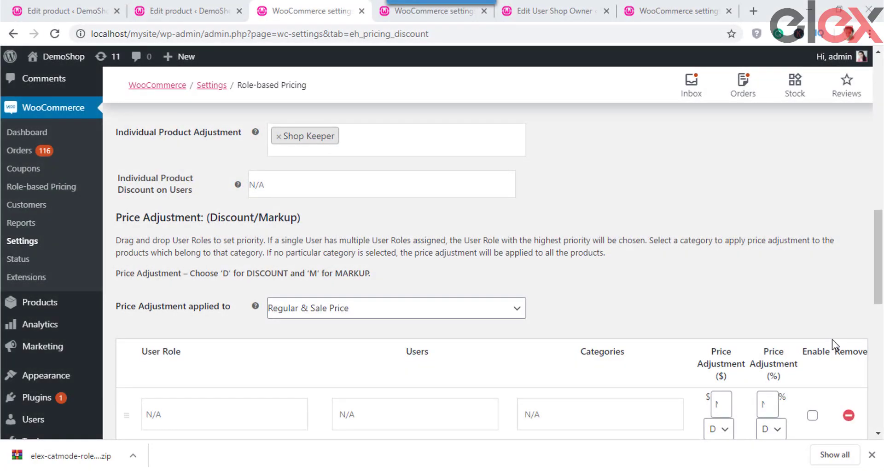
- Add the Shop Owner user to Individual Product Discount on Users in the Role-based Pricing settings
{"action": "left_click", "coordinate": [367, 186]}
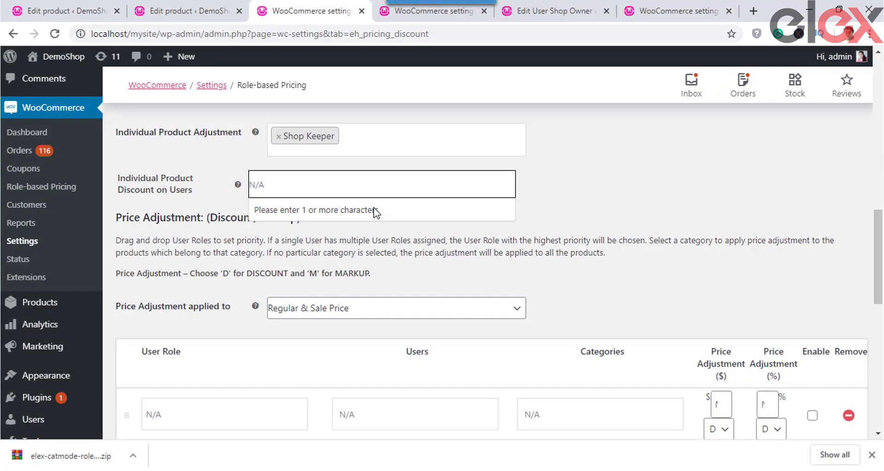
{"action": "type", "text": "sh"}
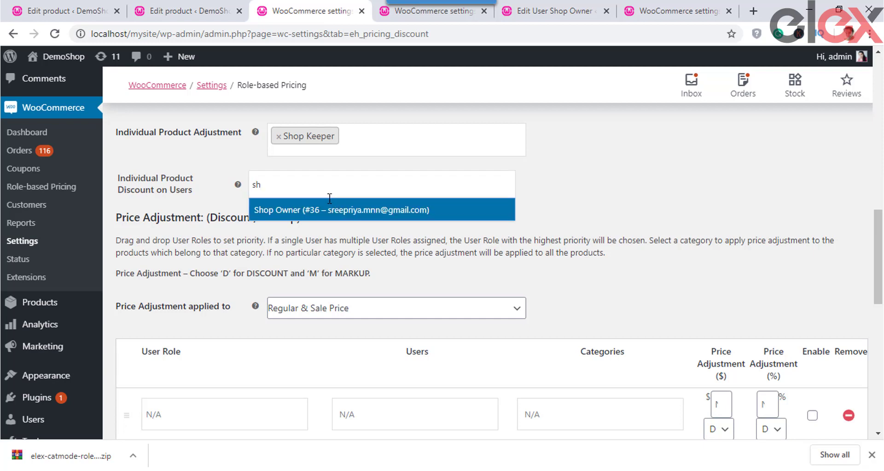
{"action": "left_click", "coordinate": [329, 211]}
{"action": "left_click", "coordinate": [345, 201]}
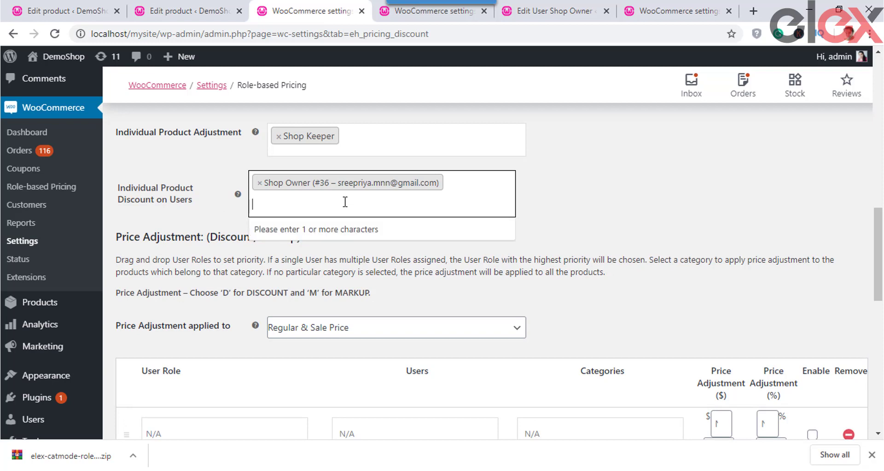
{"action": "type", "text": "s"}
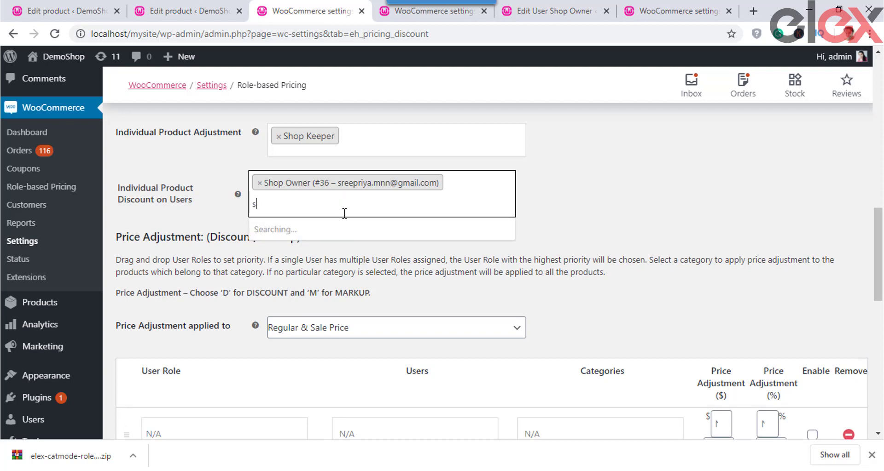
{"action": "key", "text": "BackSpace"}
{"action": "type", "text": "who"}
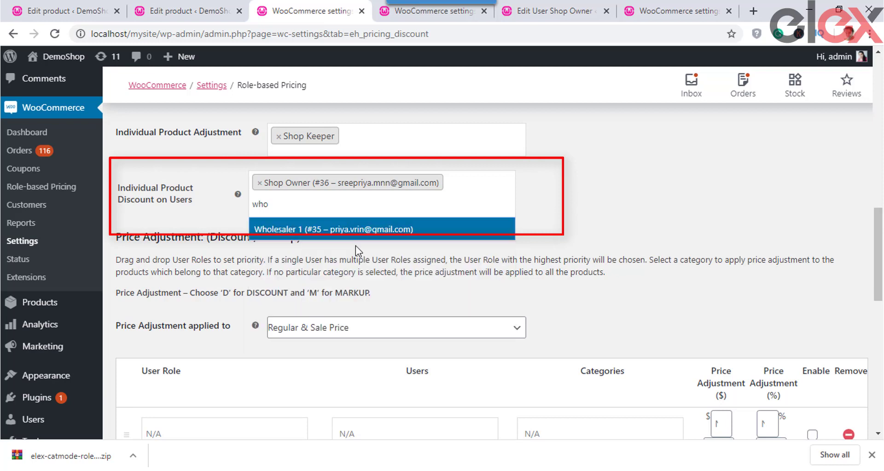
{"action": "left_click", "coordinate": [355, 246]}
- Add the Samsung phone user to Individual Product Discount on Users
{"action": "left_click", "coordinate": [318, 213]}
{"action": "type", "text": "sa"}
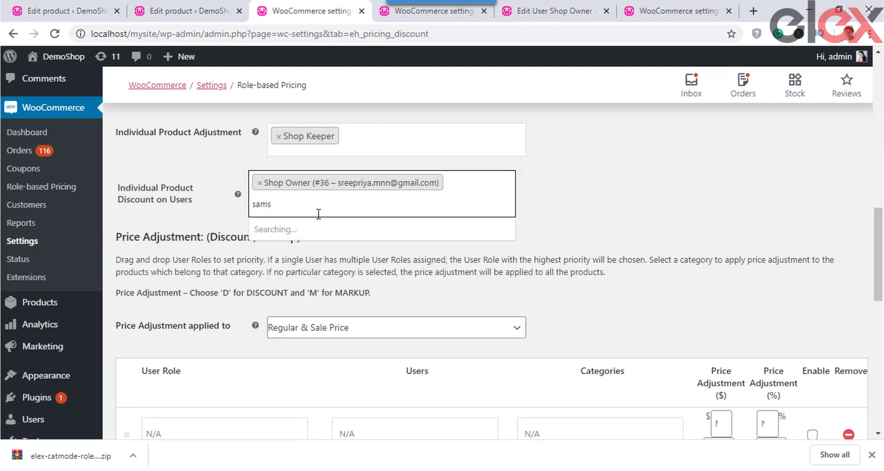
{"action": "type", "text": "ms"}
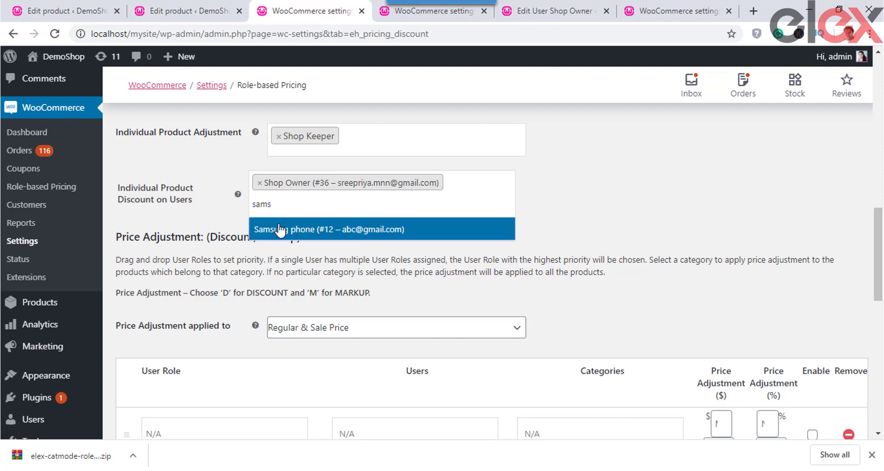
{"action": "left_click", "coordinate": [292, 229]}
- Assign the Author role and the Samsung phone user to the first Price Adjustment row, enter a dollar discount and enable the row
{"action": "scroll", "coordinate": [569, 234], "scroll_direction": "down", "scroll_amount": 1}
{"action": "scroll", "coordinate": [569, 229], "scroll_direction": "down", "scroll_amount": 2}
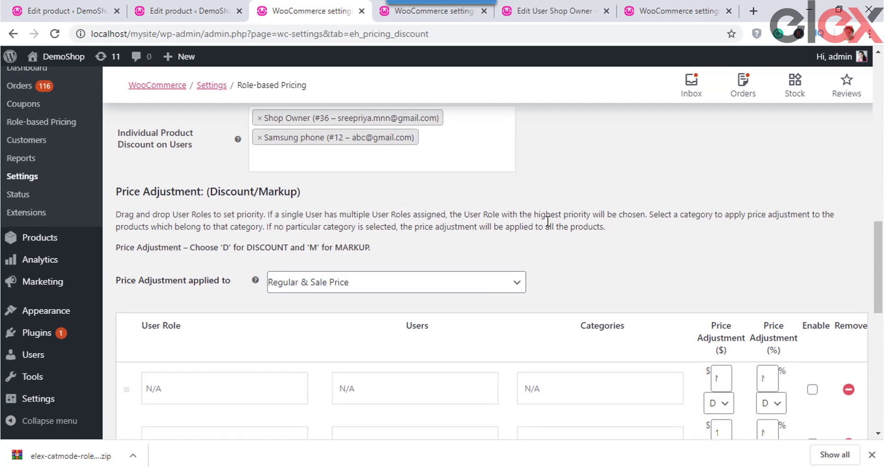
{"action": "scroll", "coordinate": [379, 330], "scroll_direction": "down", "scroll_amount": 2}
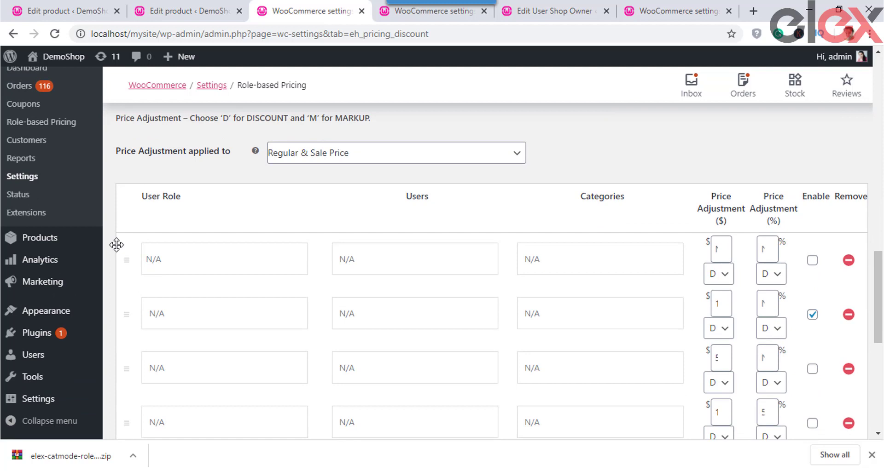
{"action": "left_click", "coordinate": [184, 262]}
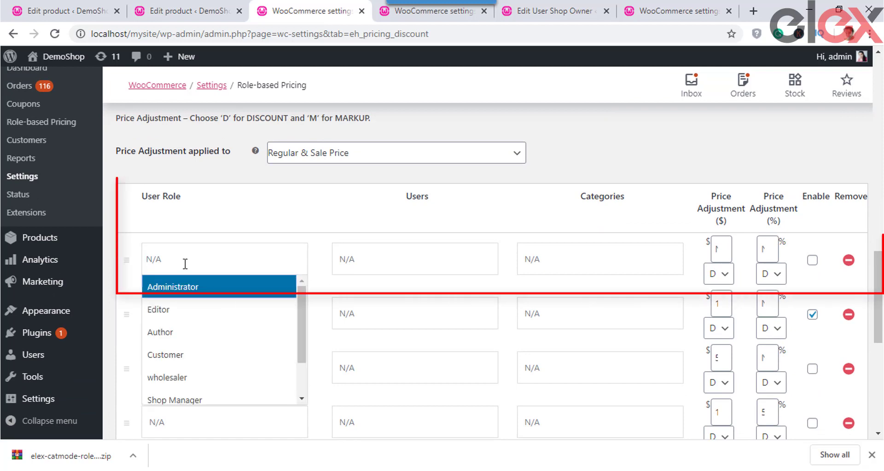
{"action": "left_click", "coordinate": [190, 334]}
{"action": "left_click", "coordinate": [382, 259]}
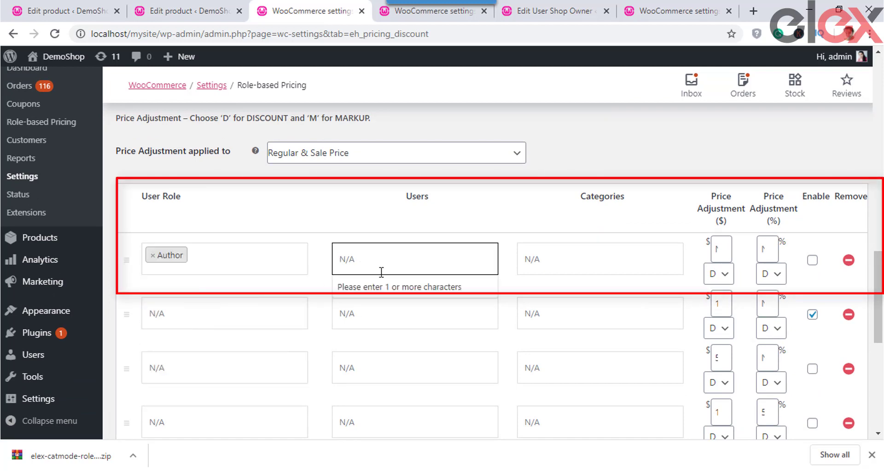
{"action": "type", "text": "sa"}
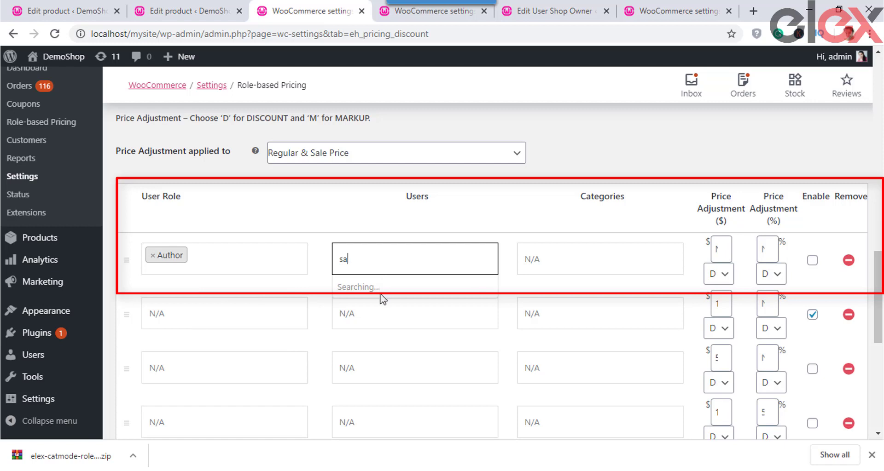
{"action": "type", "text": "m"}
{"action": "left_click", "coordinate": [371, 289]}
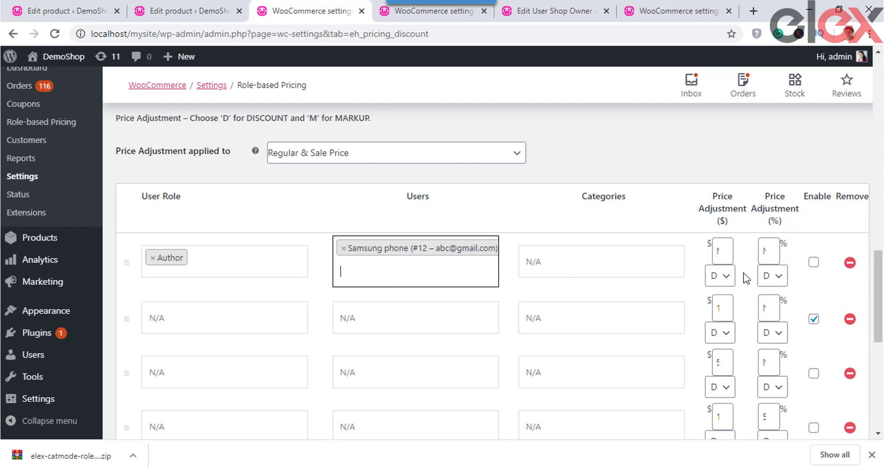
{"action": "left_click", "coordinate": [722, 253]}
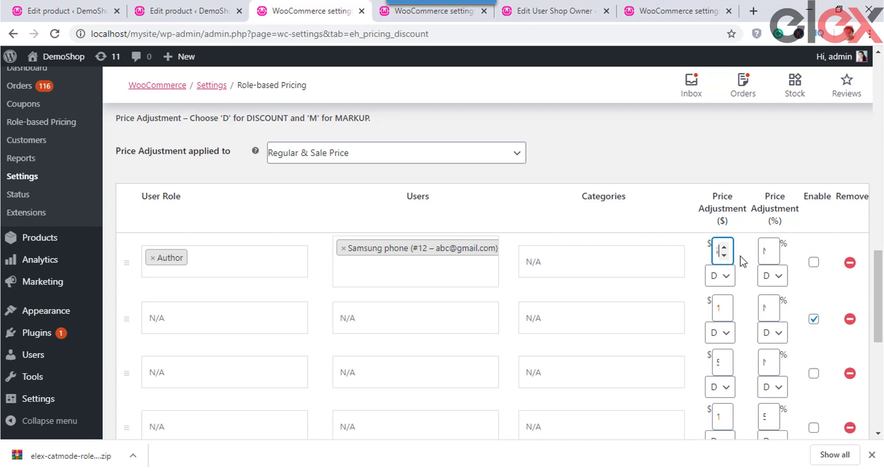
{"action": "left_click", "coordinate": [814, 263]}
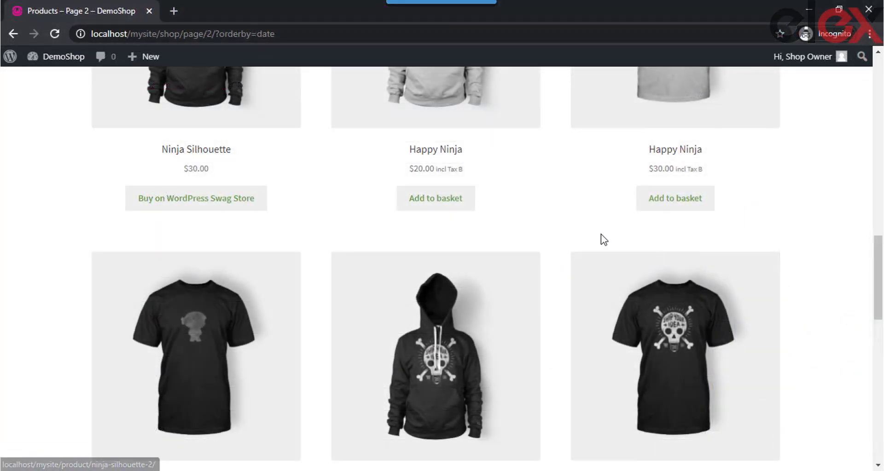
- Review the product prices on the second shop page while logged in as the Shop Owner
{"action": "scroll", "coordinate": [525, 301], "scroll_direction": "down", "scroll_amount": 5}
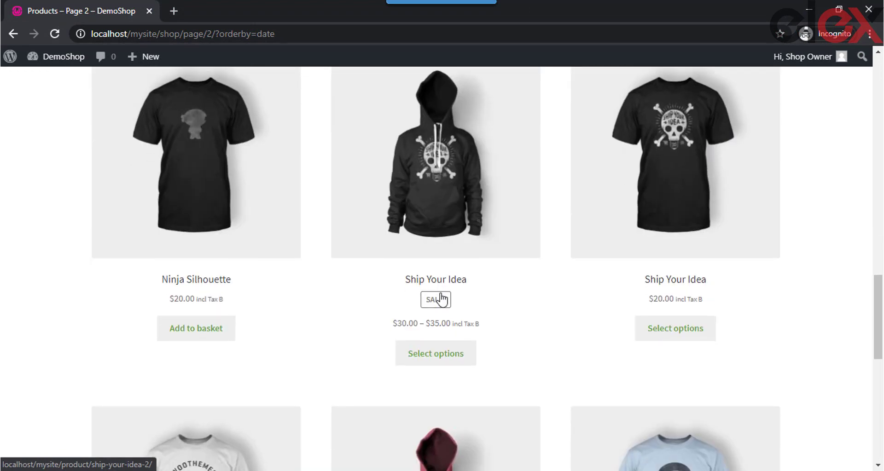
{"action": "scroll", "coordinate": [592, 312], "scroll_direction": "down", "scroll_amount": 5}
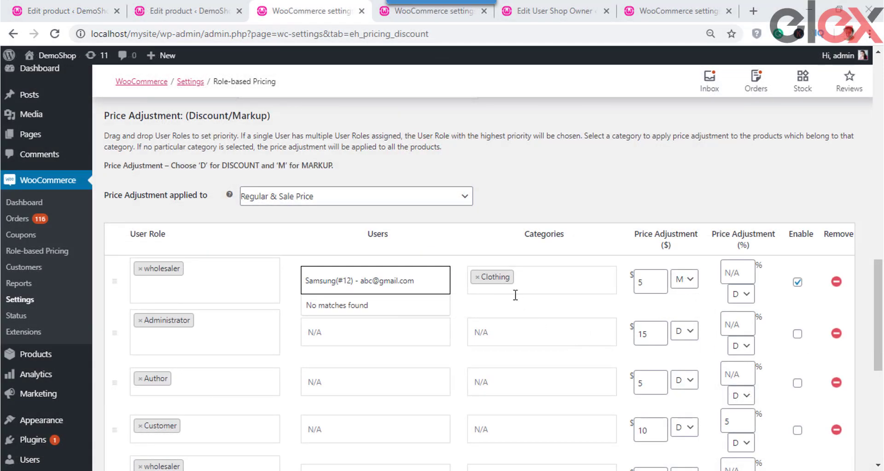
- Set the categories of the enabled wholesaler price adjustment row to Albums and Clothing
{"action": "left_click", "coordinate": [478, 278]}
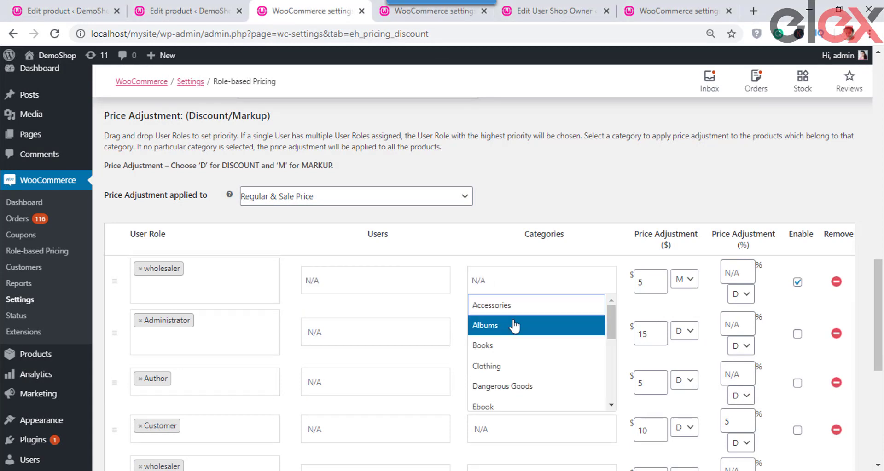
{"action": "left_click", "coordinate": [511, 330]}
{"action": "left_click", "coordinate": [524, 285]}
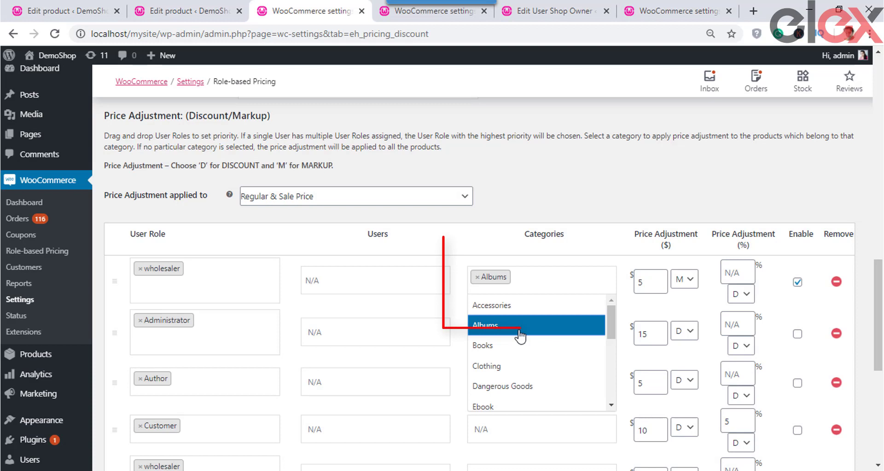
{"action": "left_click", "coordinate": [524, 364]}
{"action": "left_click", "coordinate": [539, 291]}
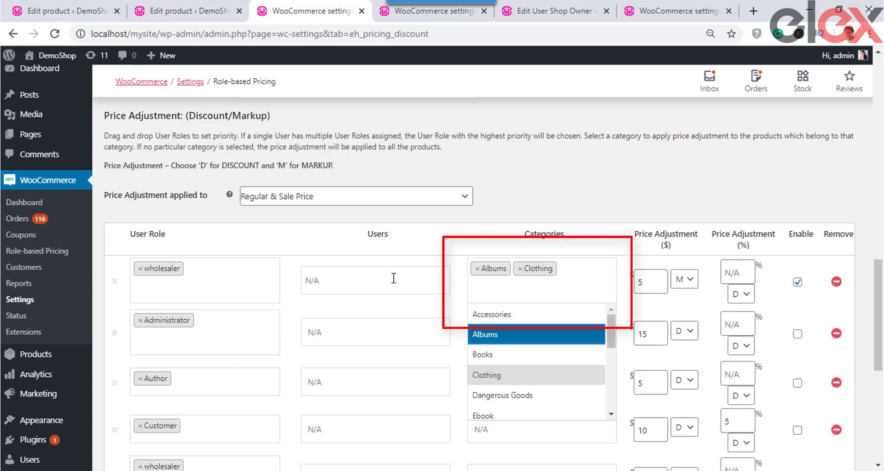
- Add the Samsung user to the enabled wholesaler price adjustment row
{"action": "left_click", "coordinate": [394, 279]}
{"action": "type", "text": "sa"}
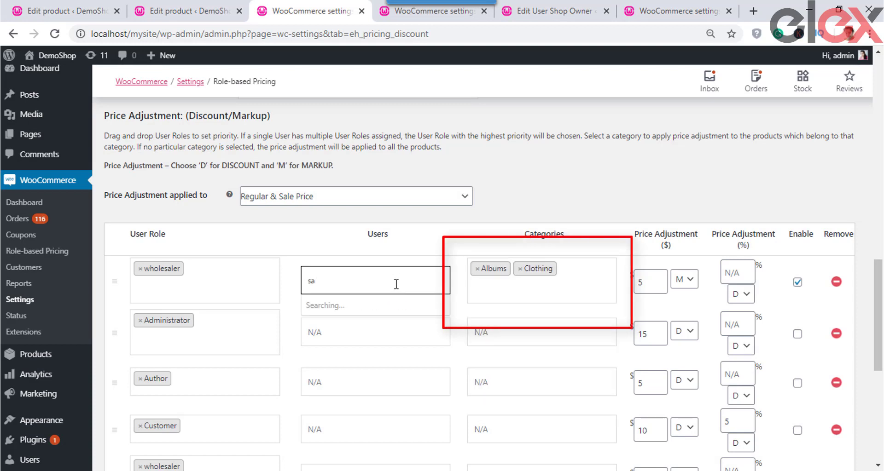
{"action": "type", "text": "mdun"}
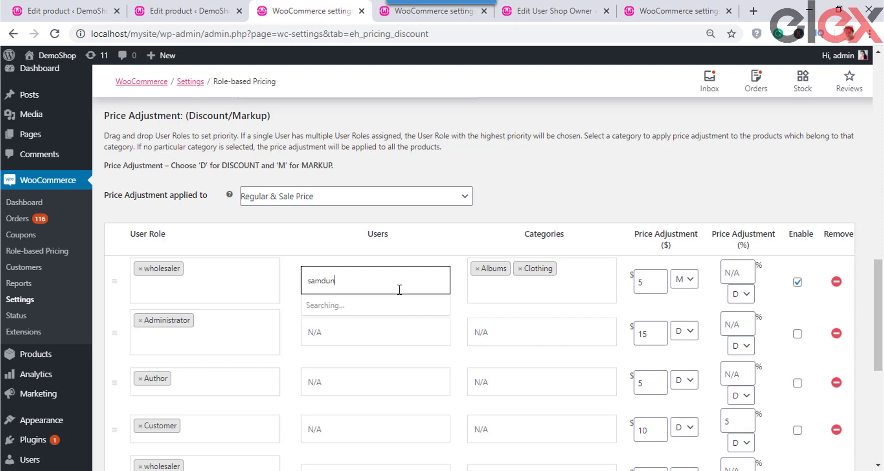
{"action": "key", "text": "BackSpace"}
{"action": "key", "text": "BackSpace"}
{"action": "left_click", "coordinate": [353, 306]}
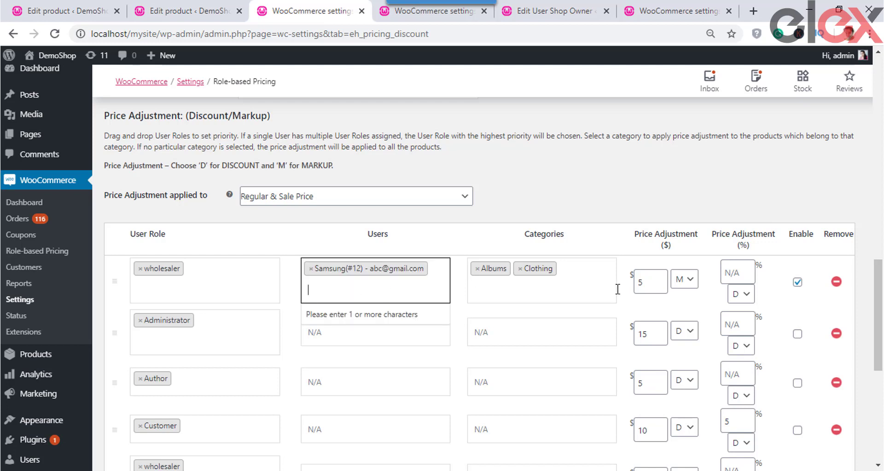
{"action": "left_click", "coordinate": [650, 283]}
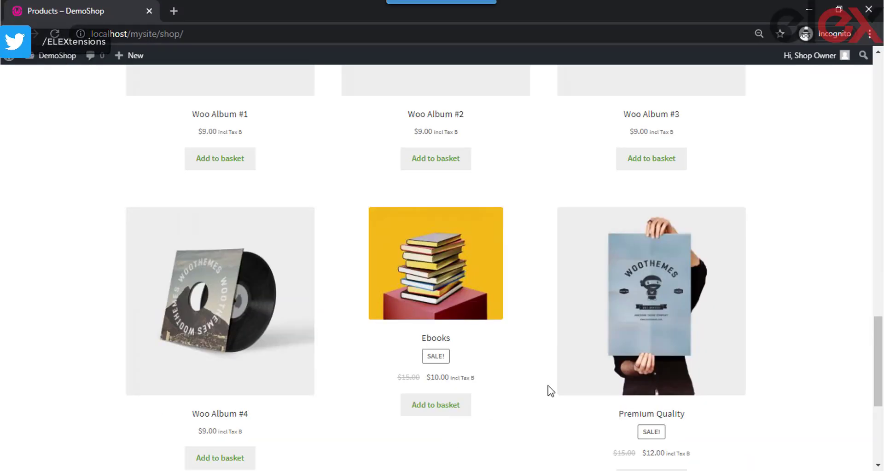
- Examine the adjusted product prices on the first and second shop pages as the Shop Owner
{"action": "scroll", "coordinate": [551, 391], "scroll_direction": "down", "scroll_amount": 3}
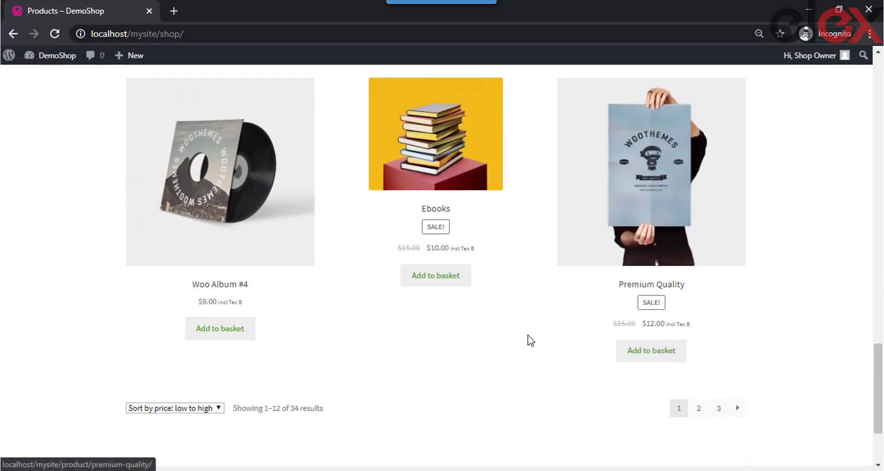
{"action": "left_click", "coordinate": [699, 408]}
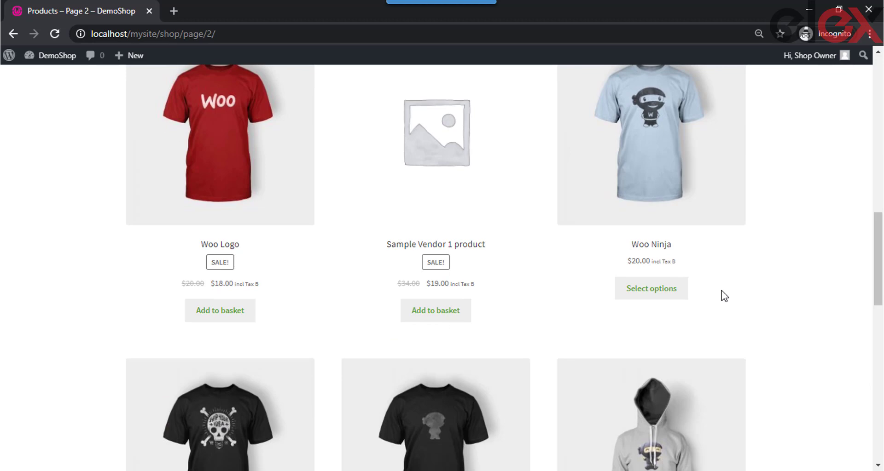
{"action": "scroll", "coordinate": [724, 296], "scroll_direction": "down", "scroll_amount": 3}
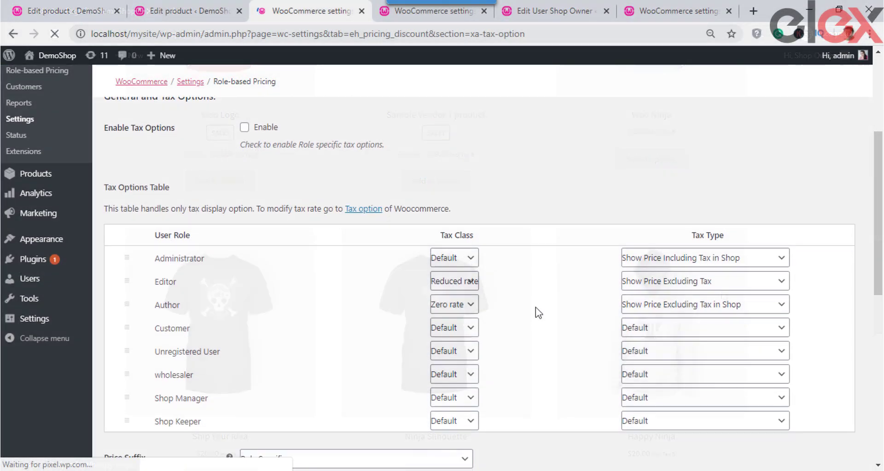
- Toggle the role-specific tax options on and back off, and view the available Price Suffix choices
{"action": "scroll", "coordinate": [539, 313], "scroll_direction": "up", "scroll_amount": 3}
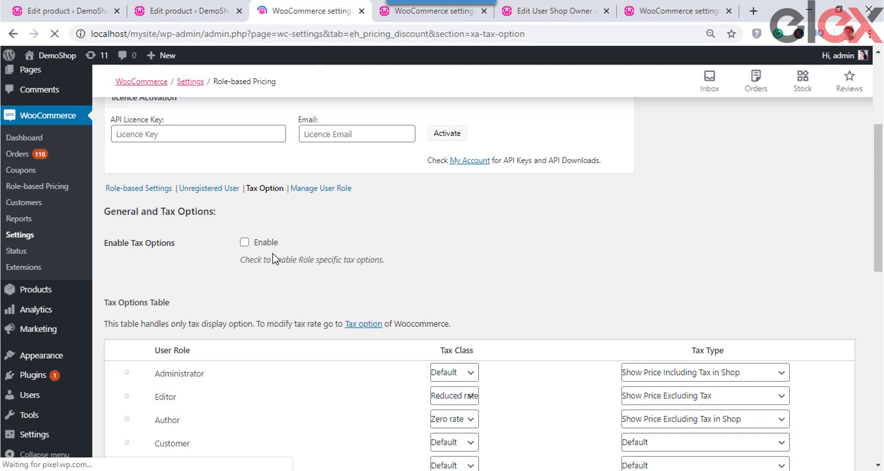
{"action": "left_click", "coordinate": [243, 248]}
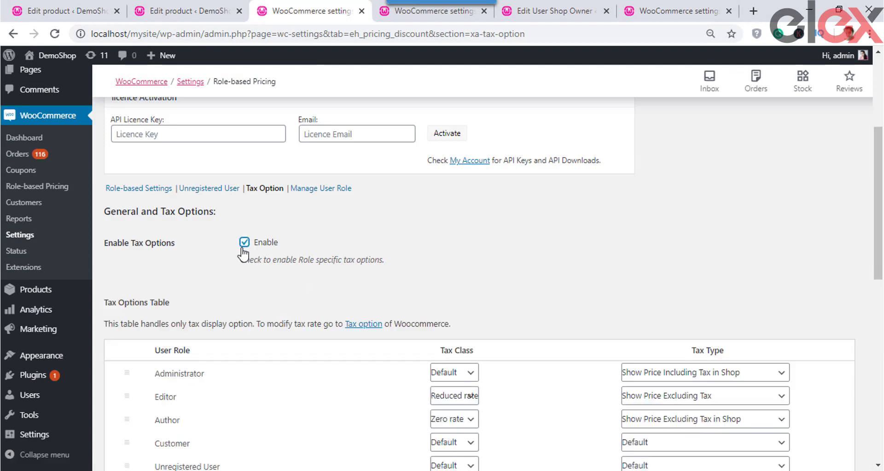
{"action": "left_click", "coordinate": [242, 249]}
{"action": "left_click", "coordinate": [293, 316]}
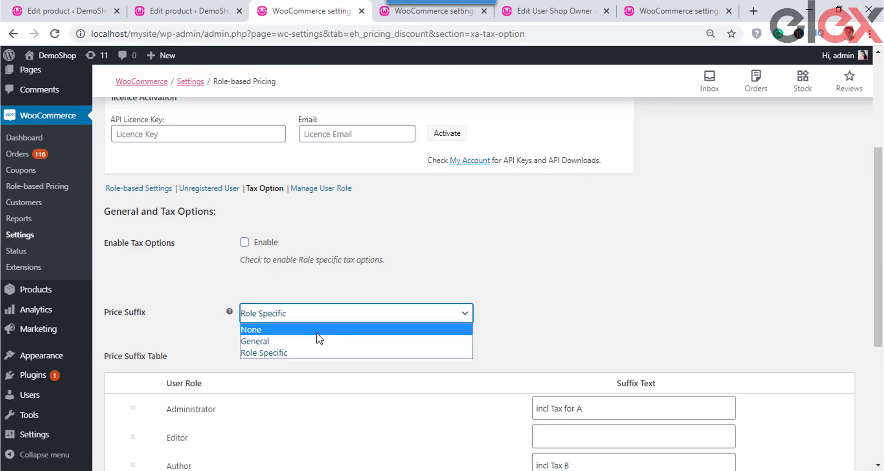
{"action": "left_click", "coordinate": [391, 263]}
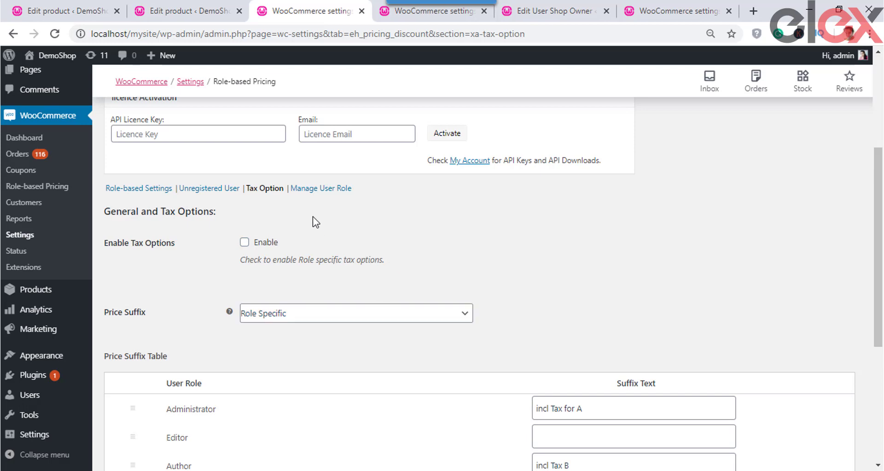
- In the user role management settings, enter Shop Manager as the custom user role name, and display the roles that can be removed
{"action": "left_click", "coordinate": [323, 189]}
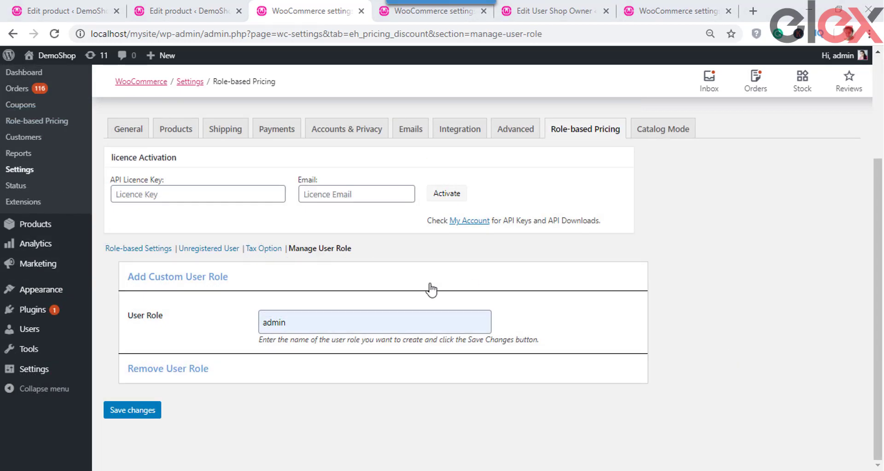
{"action": "left_click", "coordinate": [319, 318]}
{"action": "left_click_drag", "start_coordinate": [309, 321], "coordinate": [266, 316]}
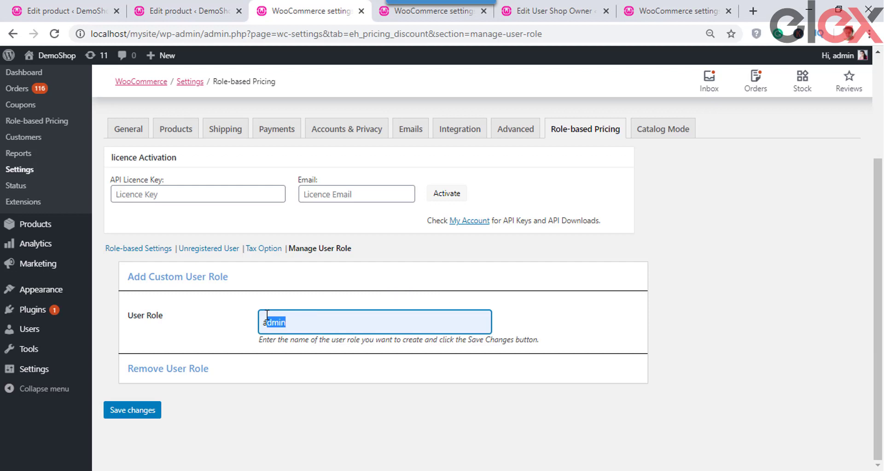
{"action": "left_click", "coordinate": [331, 322]}
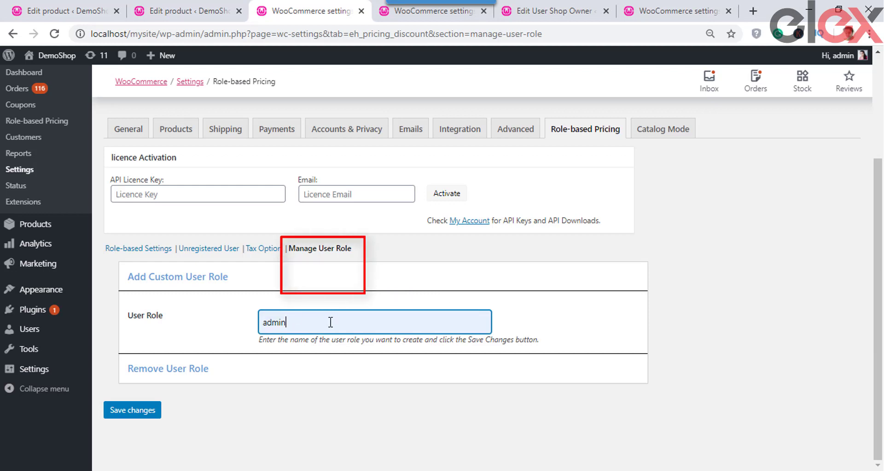
{"action": "key", "text": "BackSpace"}
{"action": "key", "text": "BackSpace"}
{"action": "key", "text": "BackSpace"}
{"action": "key", "text": "BackSpace"}
{"action": "key", "text": "BackSpace"}
{"action": "type", "text": "f"}
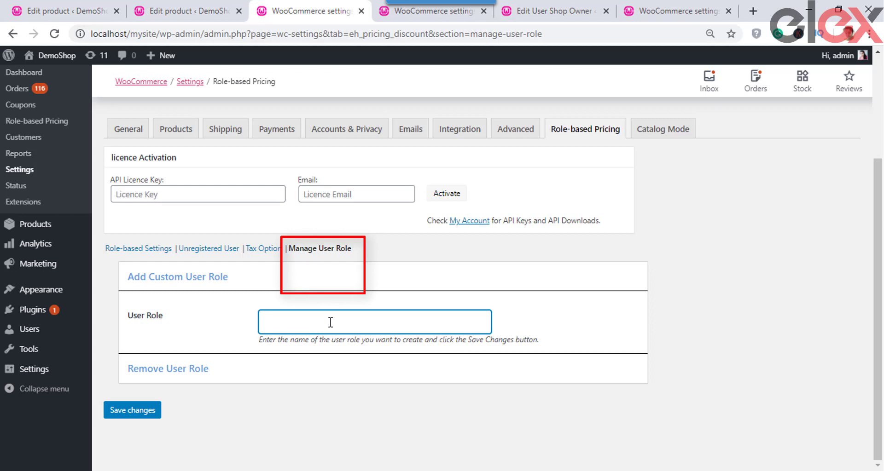
{"action": "type", "text": "sh"}
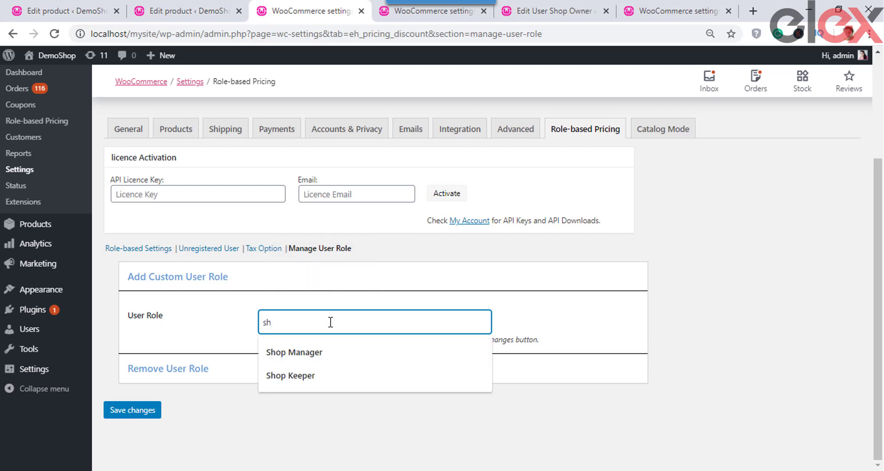
{"action": "left_click", "coordinate": [308, 353]}
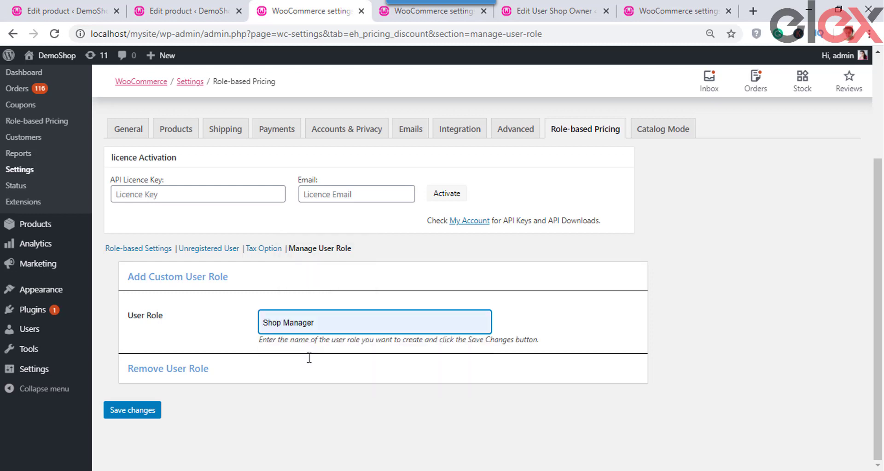
{"action": "left_click", "coordinate": [203, 370]}
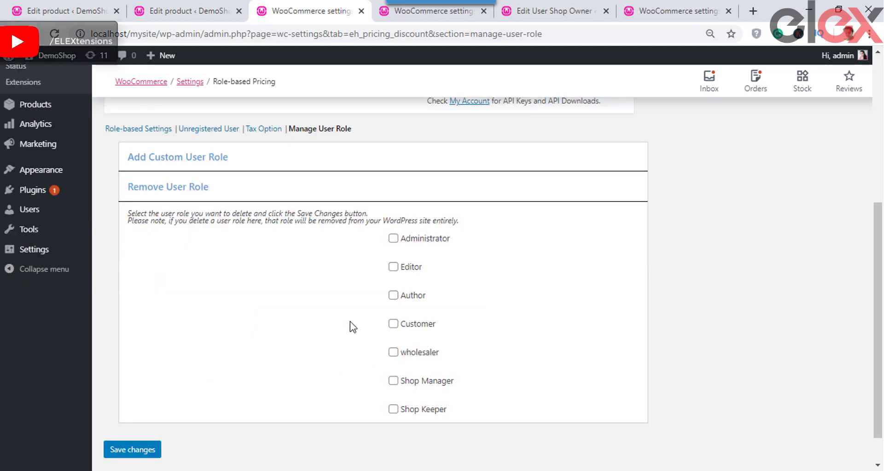